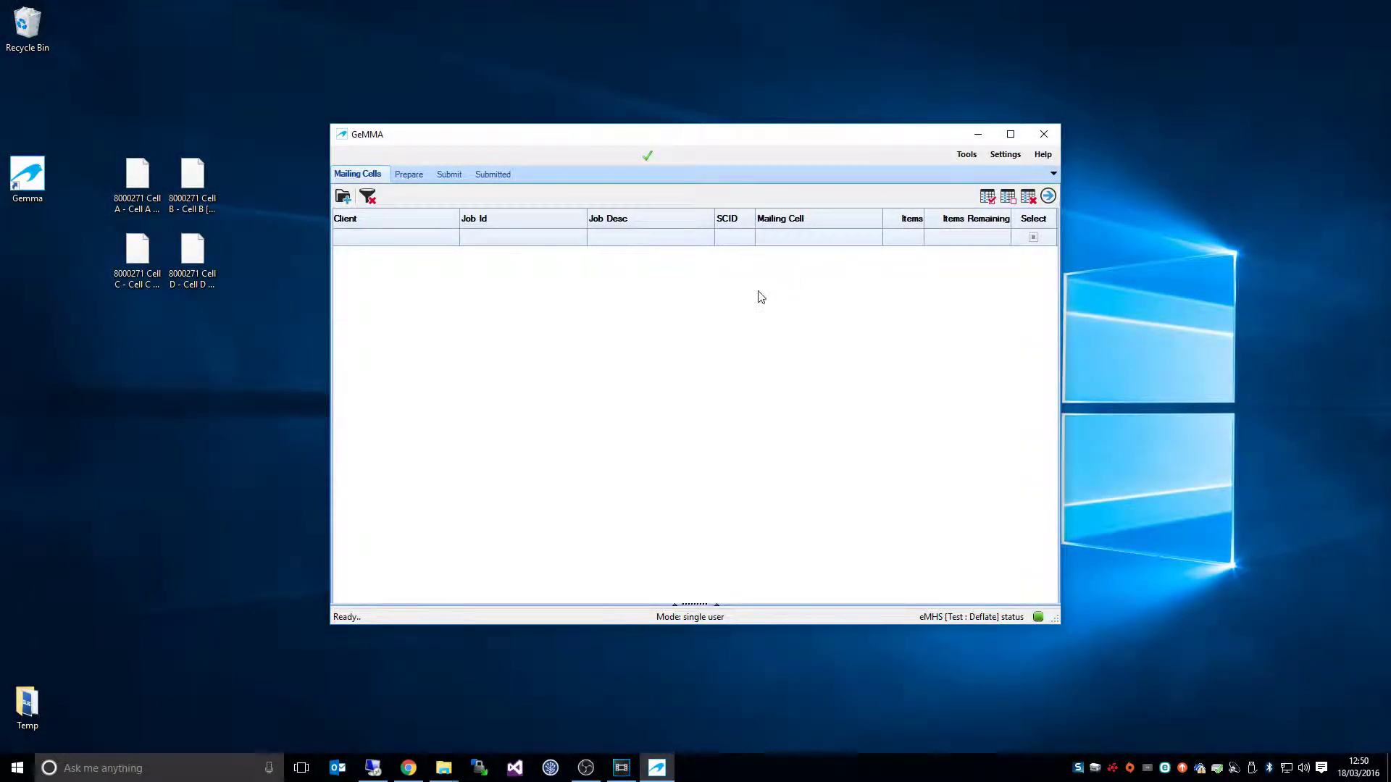
# Review the mailing cells listed under Prepare and Submitted, and close GeMMA
pyautogui.click(403, 175)
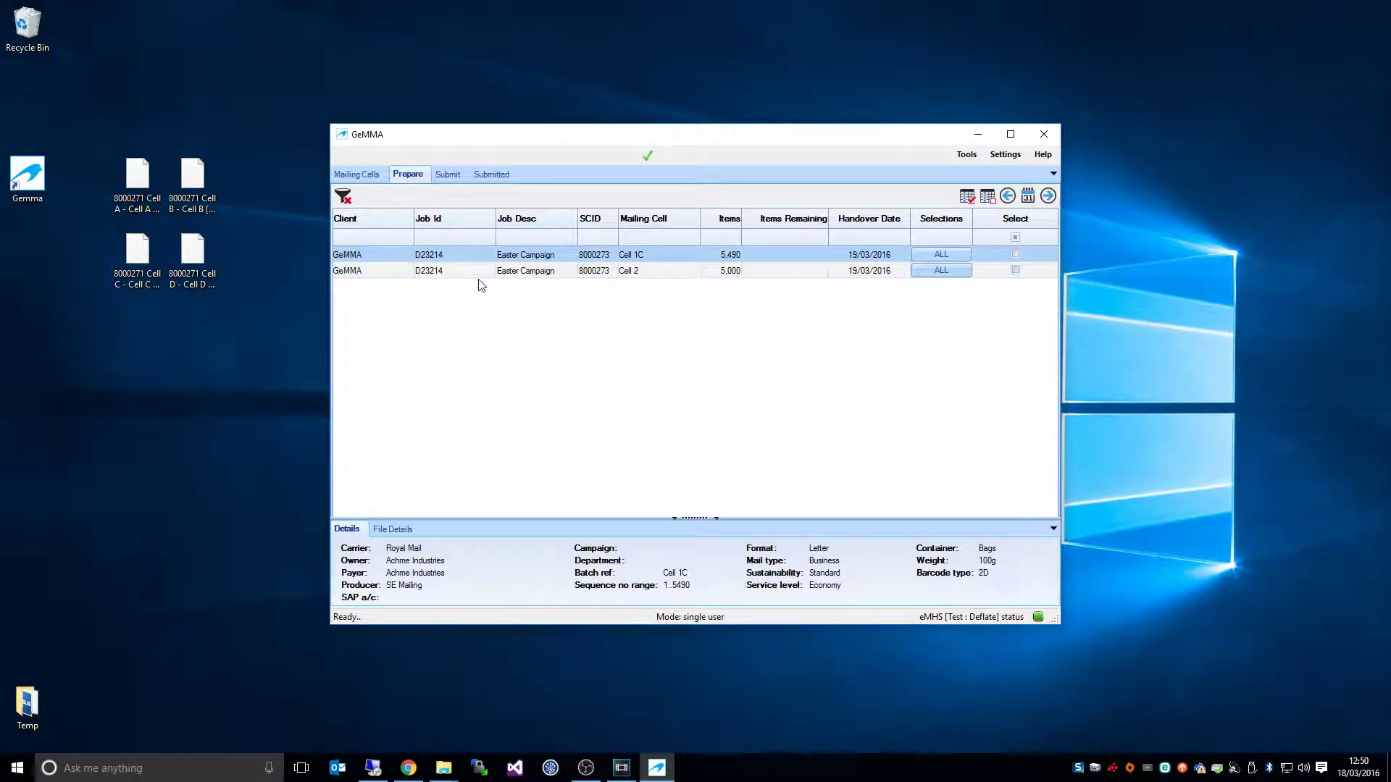
pyautogui.click(493, 174)
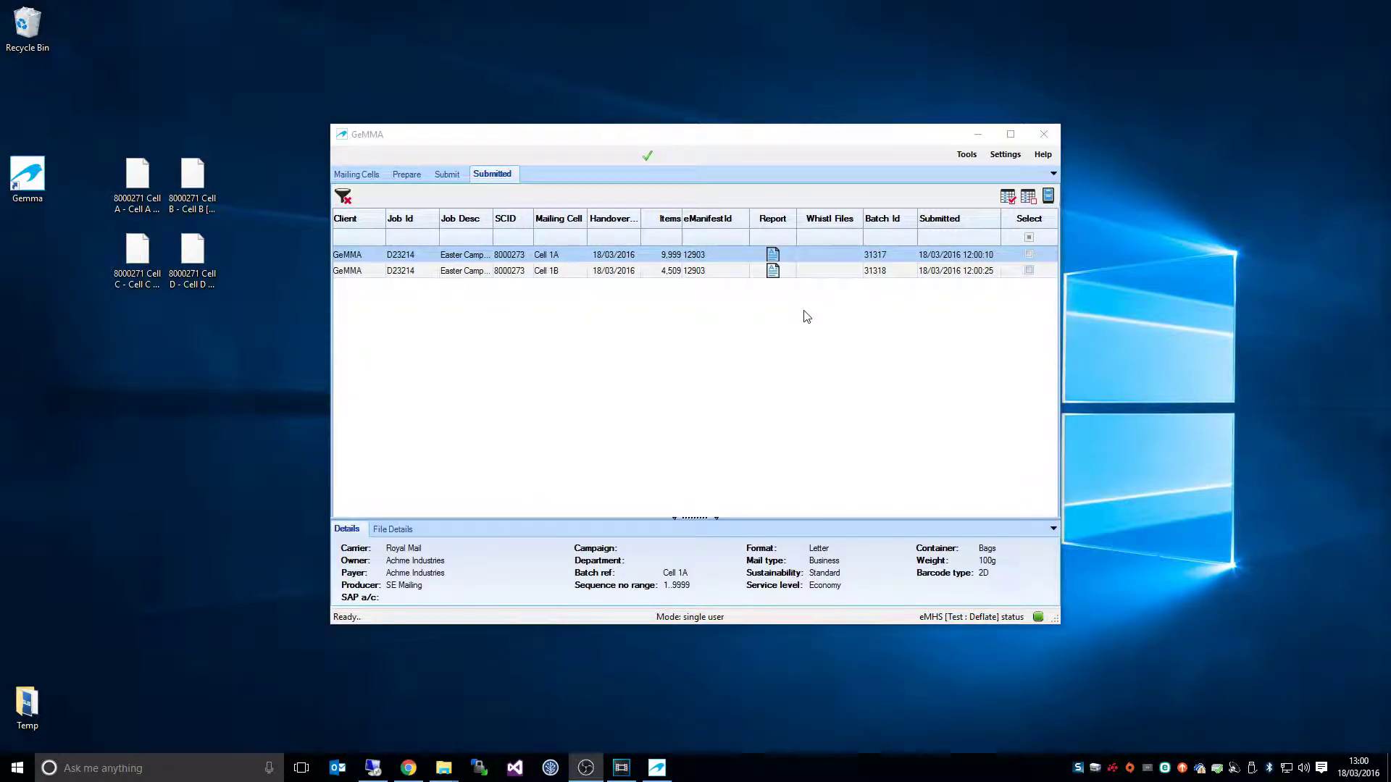
pyautogui.click(1043, 134)
# Open the Gemma shortcut's file location and launch GemmaCentral.exe from that folder
pyautogui.rightClick(26, 179)
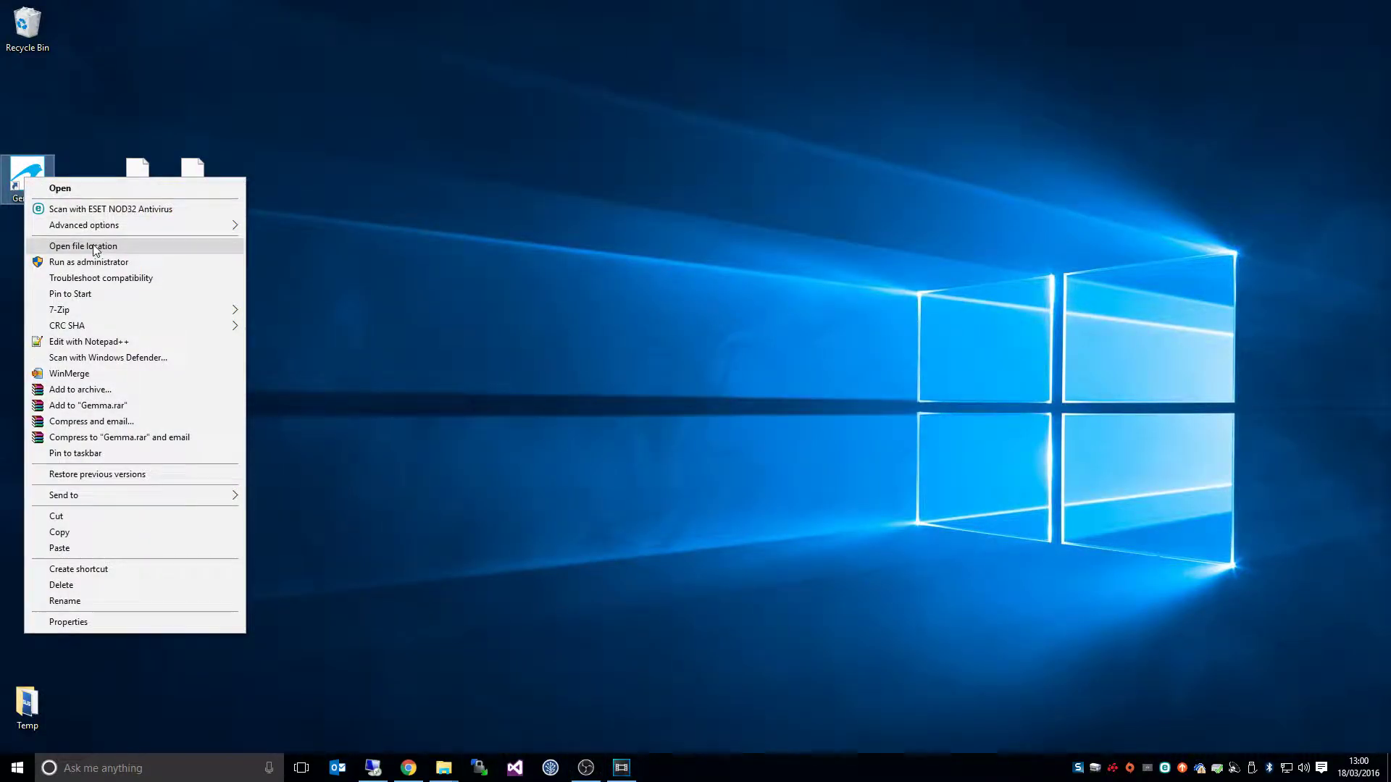
pyautogui.click(72, 245)
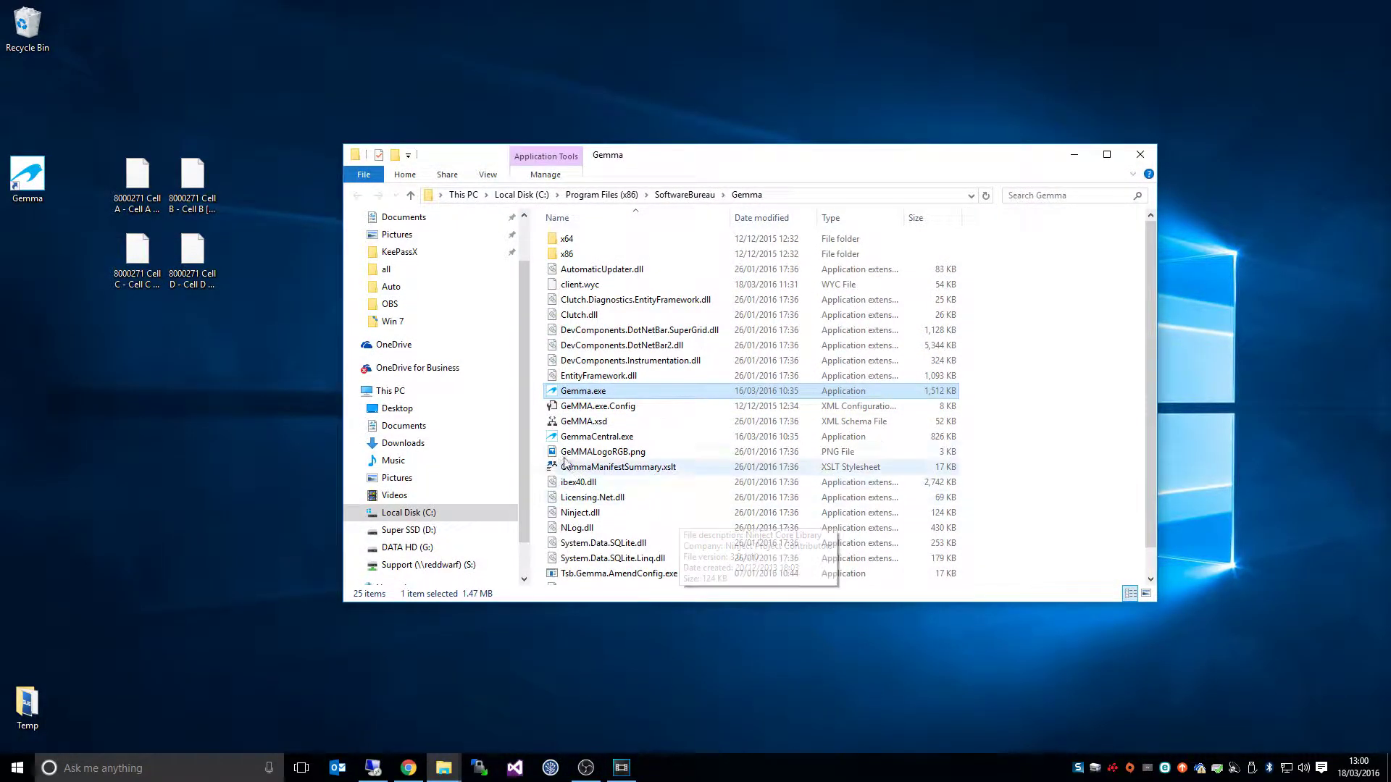
pyautogui.doubleClick(573, 436)
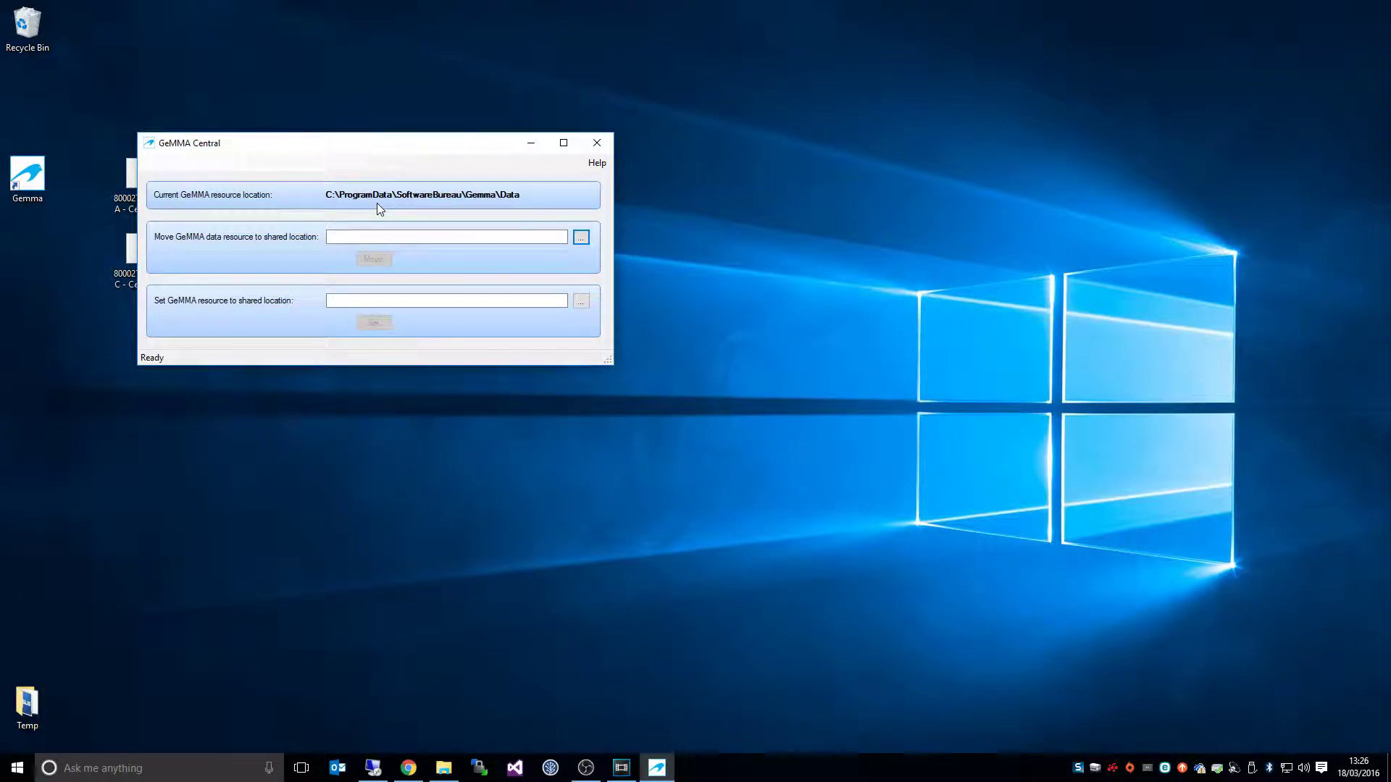
# Create a folder named GeMMA Central on the Support (S:) network drive and choose it as the destination for moving the data resource
pyautogui.click(584, 239)
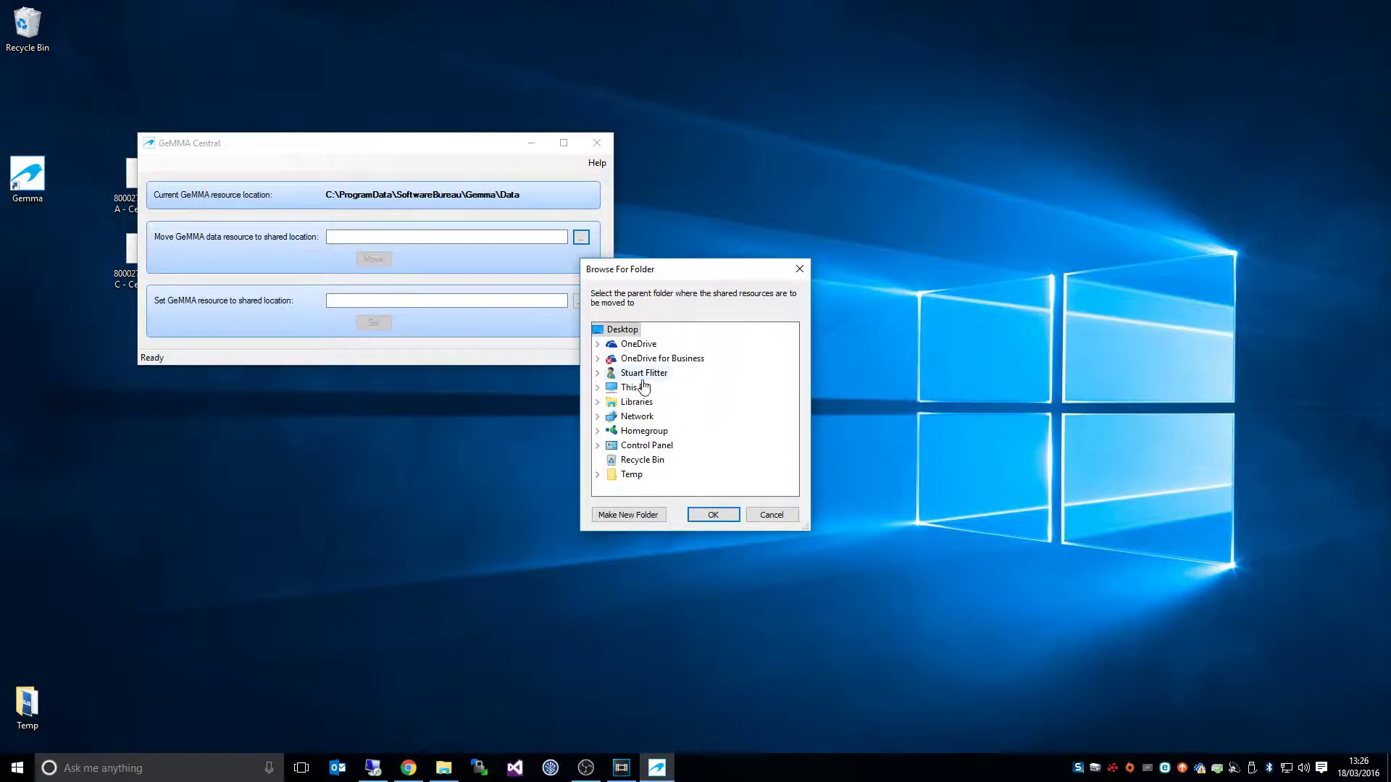
pyautogui.click(597, 390)
pyautogui.scroll(-2, 778, 433)
pyautogui.click(712, 448)
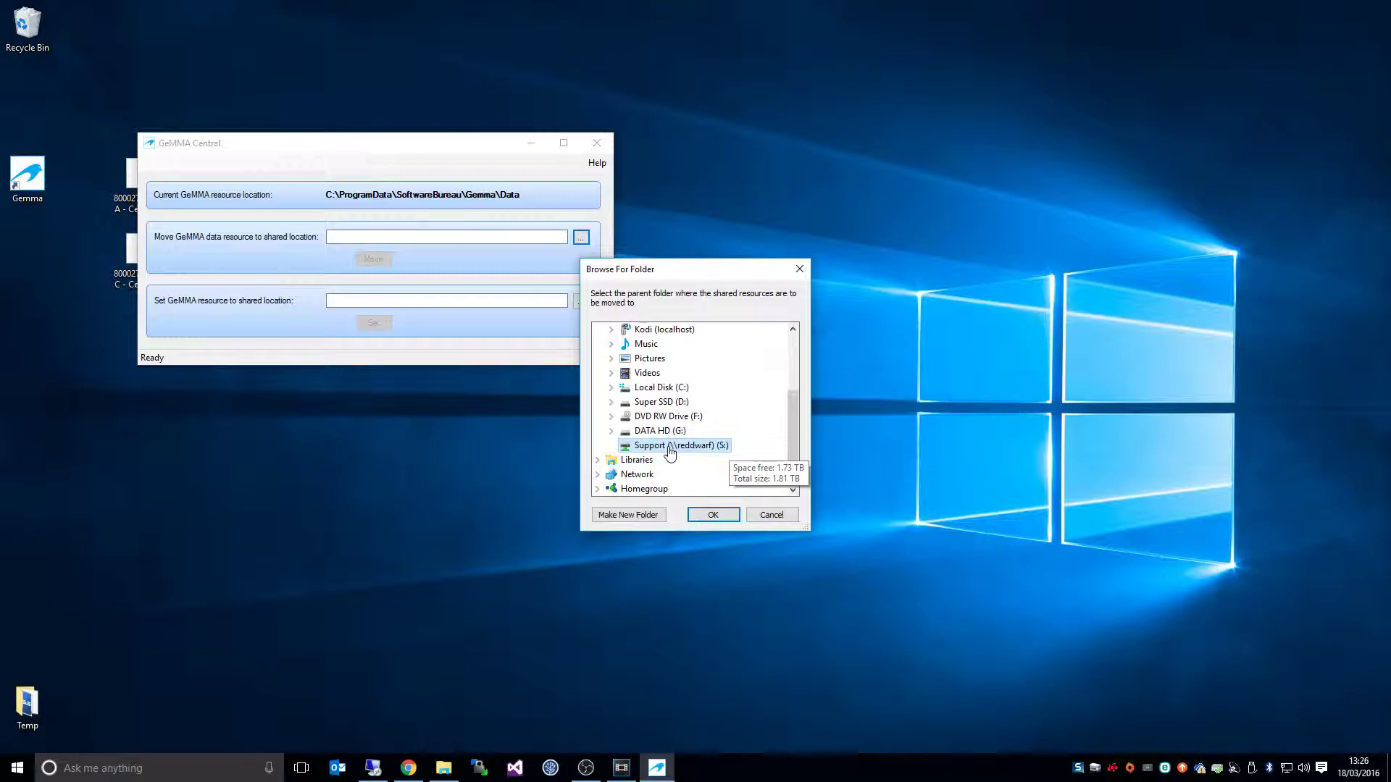
pyautogui.click(631, 516)
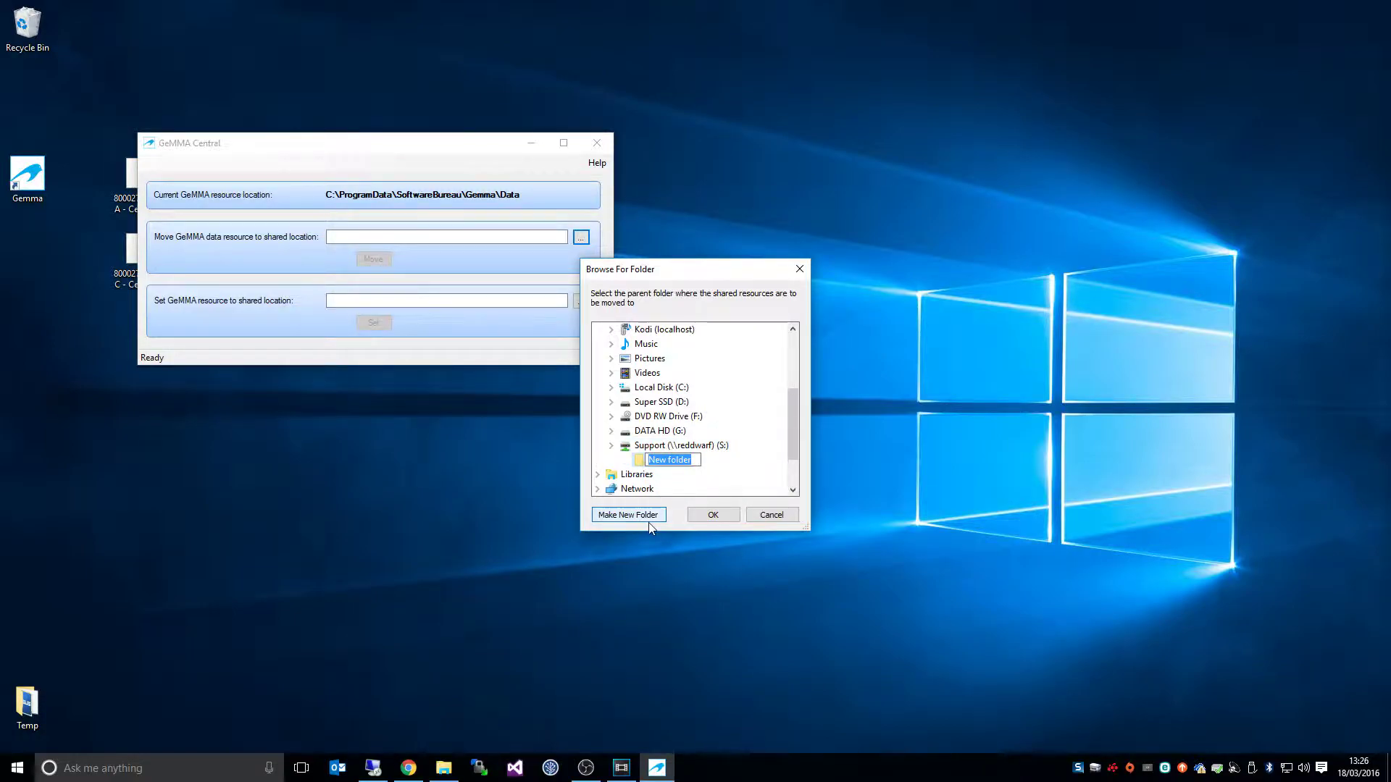
pyautogui.write('GeMMA Central')
pyautogui.click(642, 462)
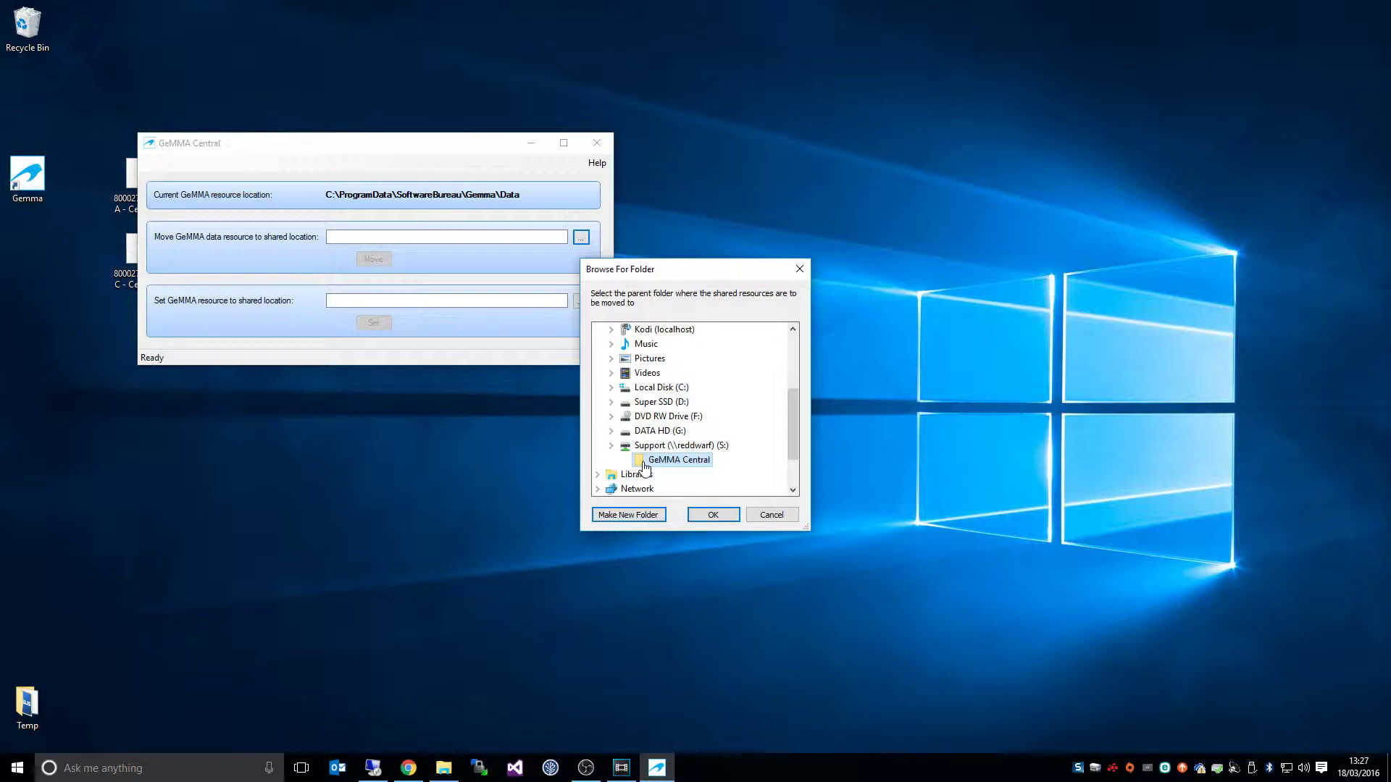
pyautogui.click(717, 514)
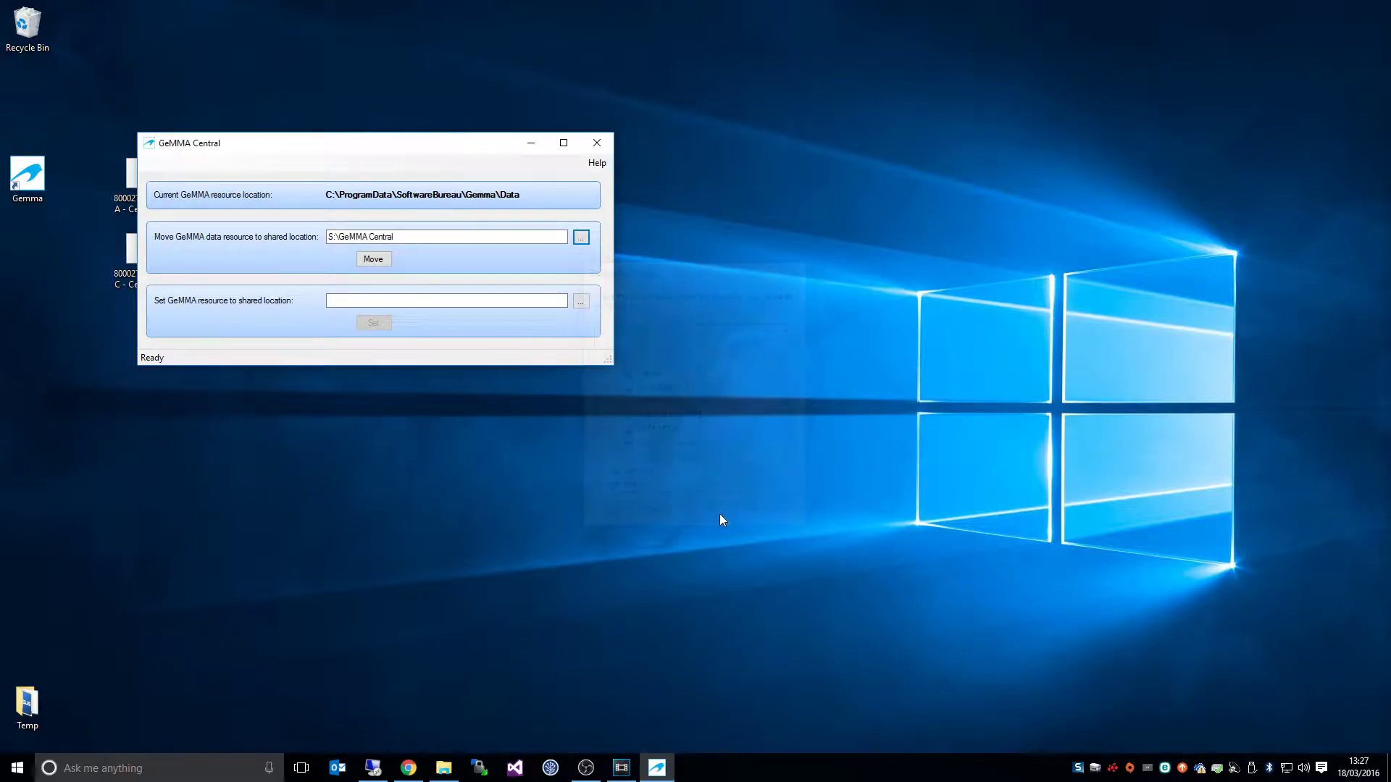
# Move the GeMMA resource folder to S:\GeMMA Central\Data and close GeMMA Central
pyautogui.click(375, 259)
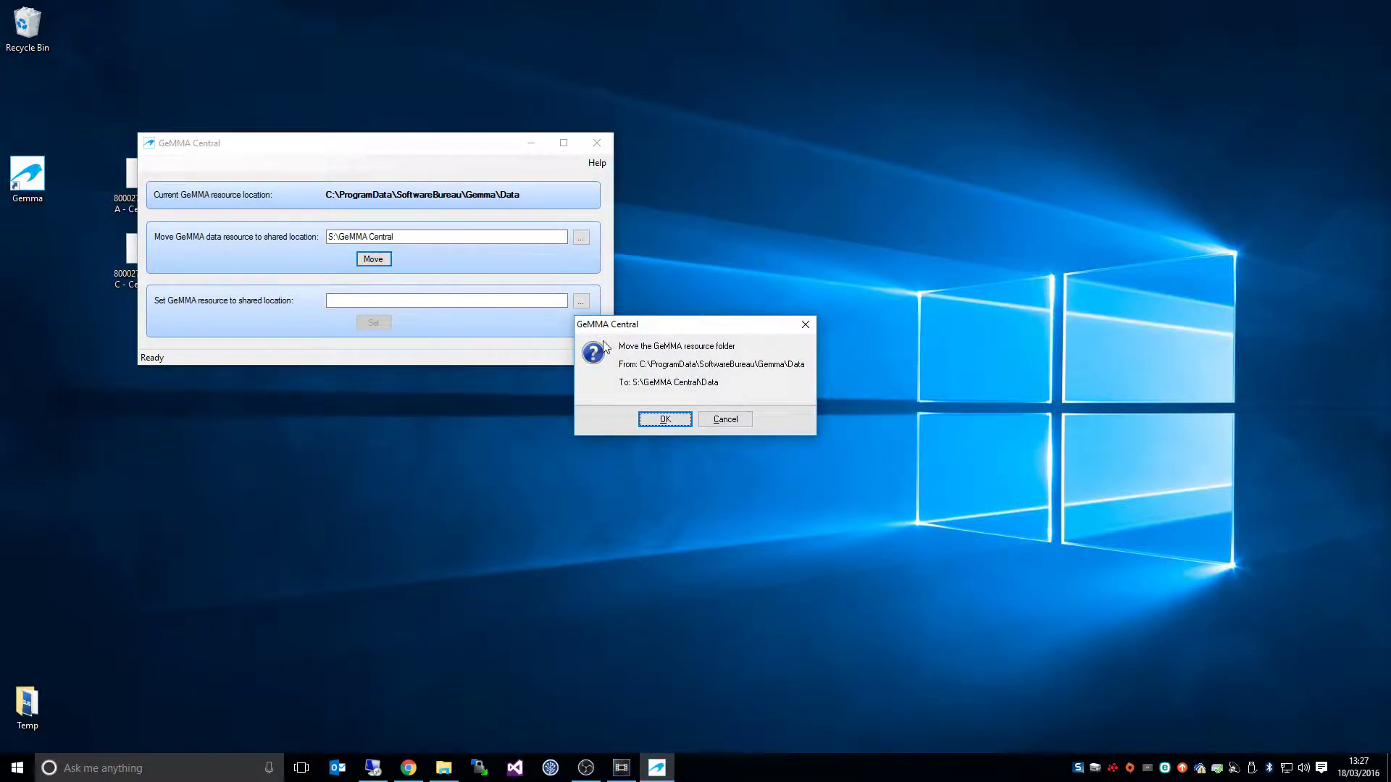
pyautogui.click(664, 420)
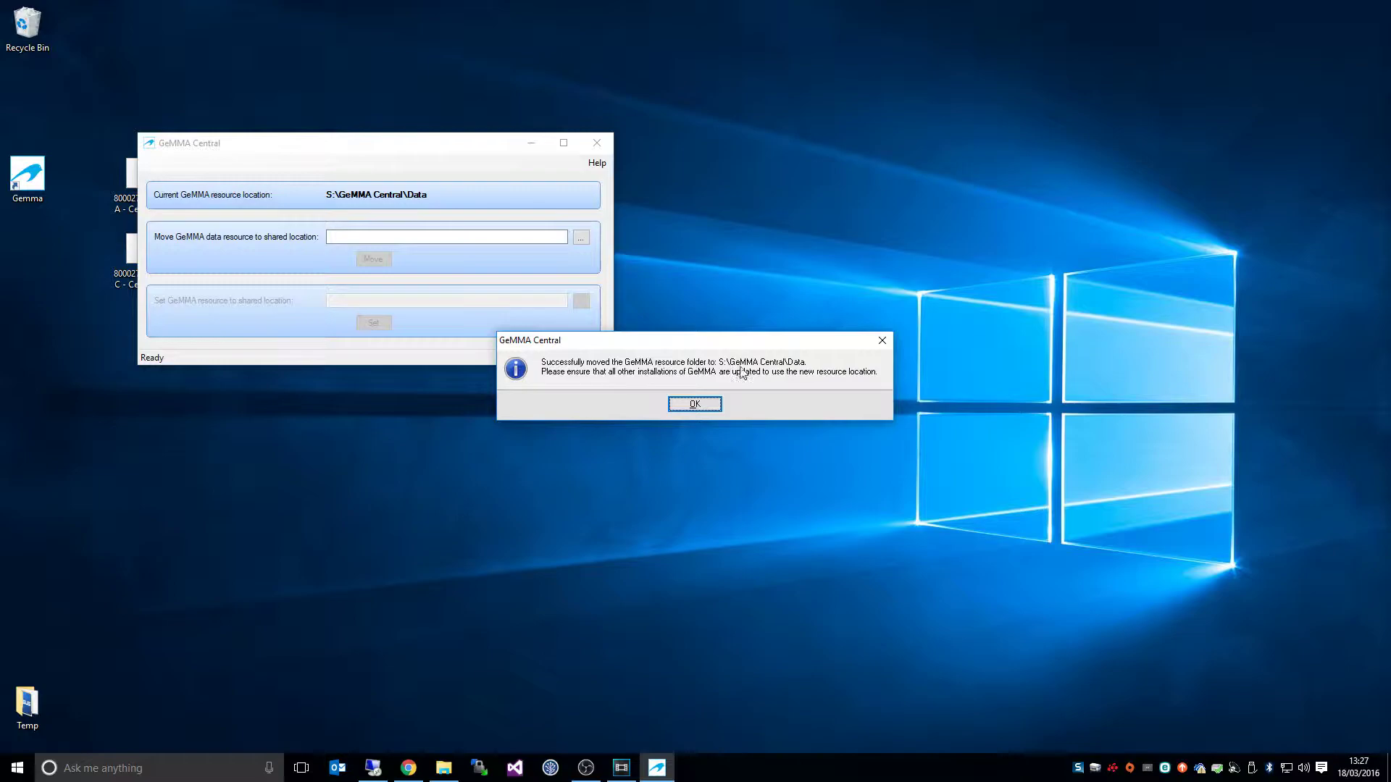
pyautogui.click(694, 403)
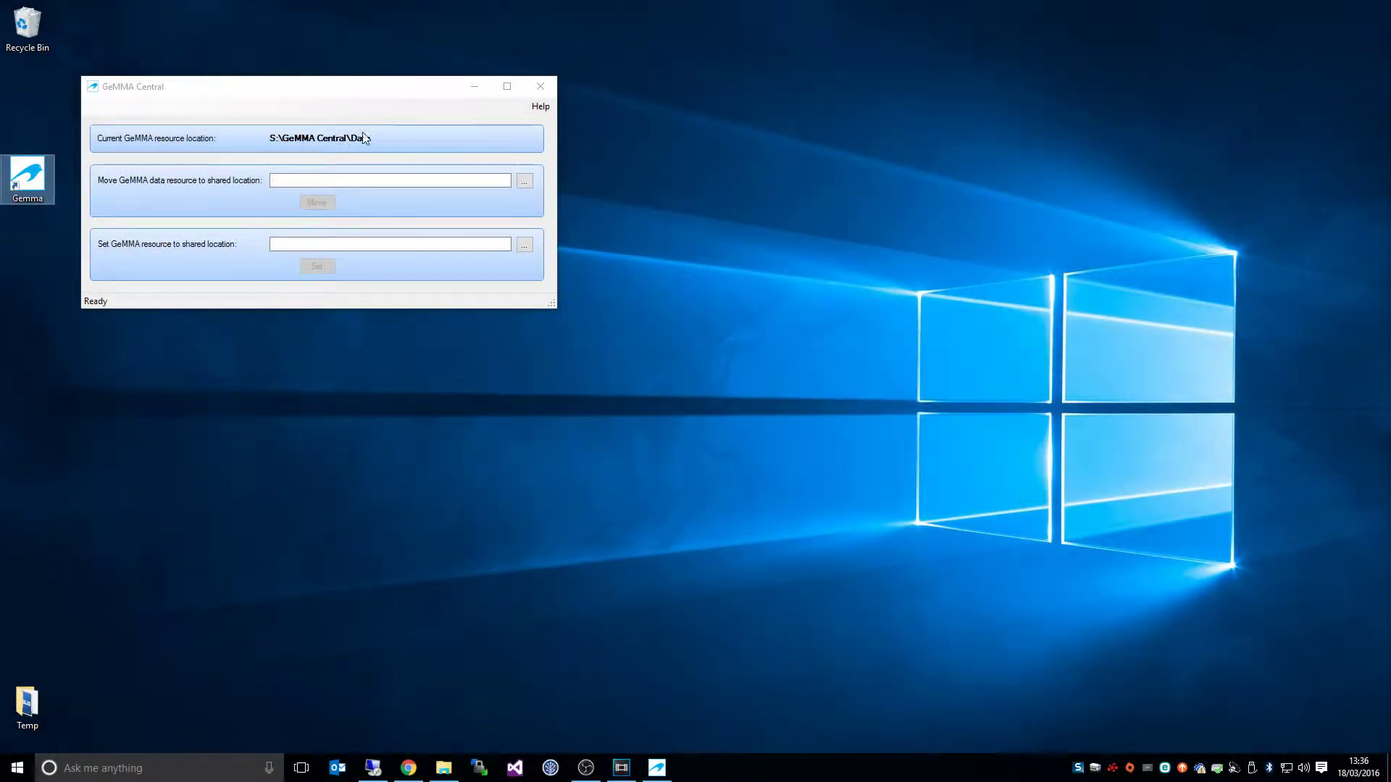
pyautogui.click(540, 87)
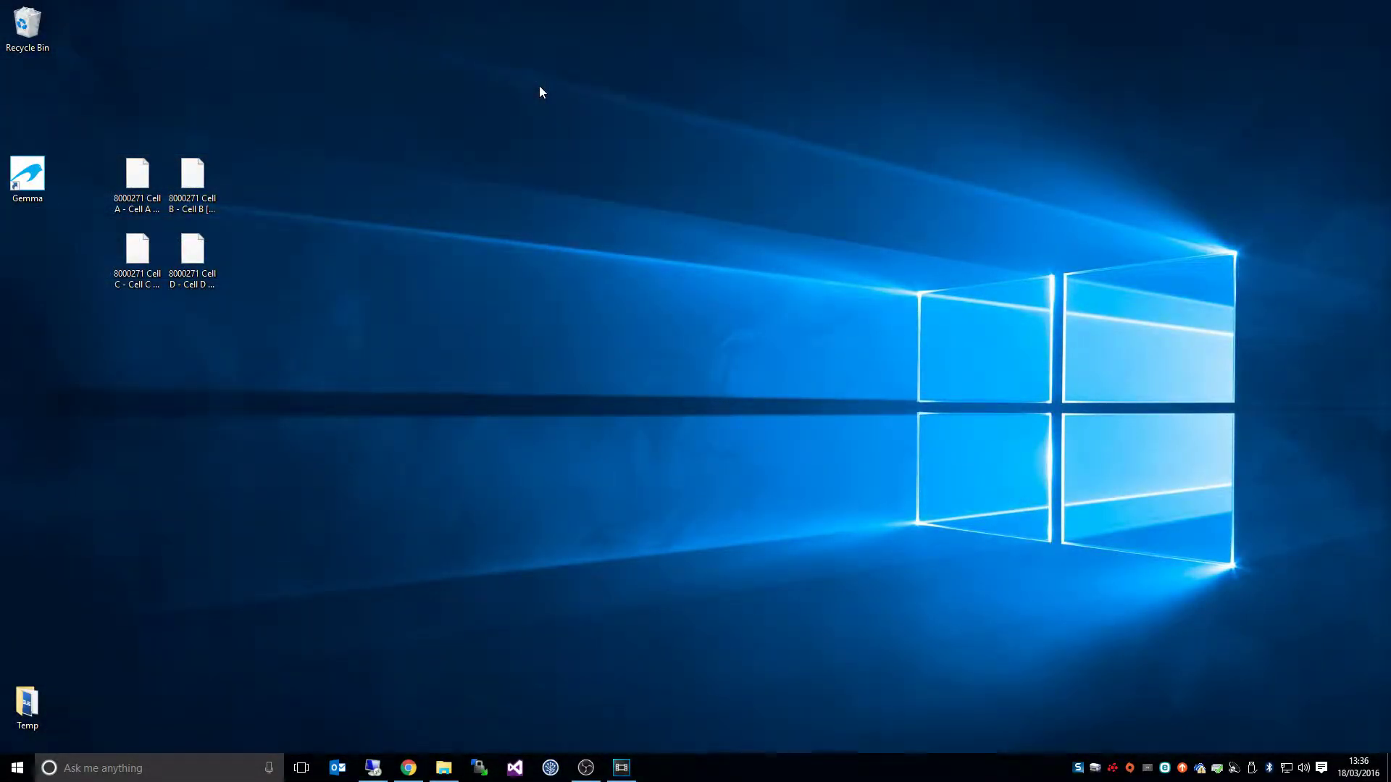
# Launch GeMMA from the desktop and check the user mode and the resource folder in its About information
pyautogui.doubleClick(32, 184)
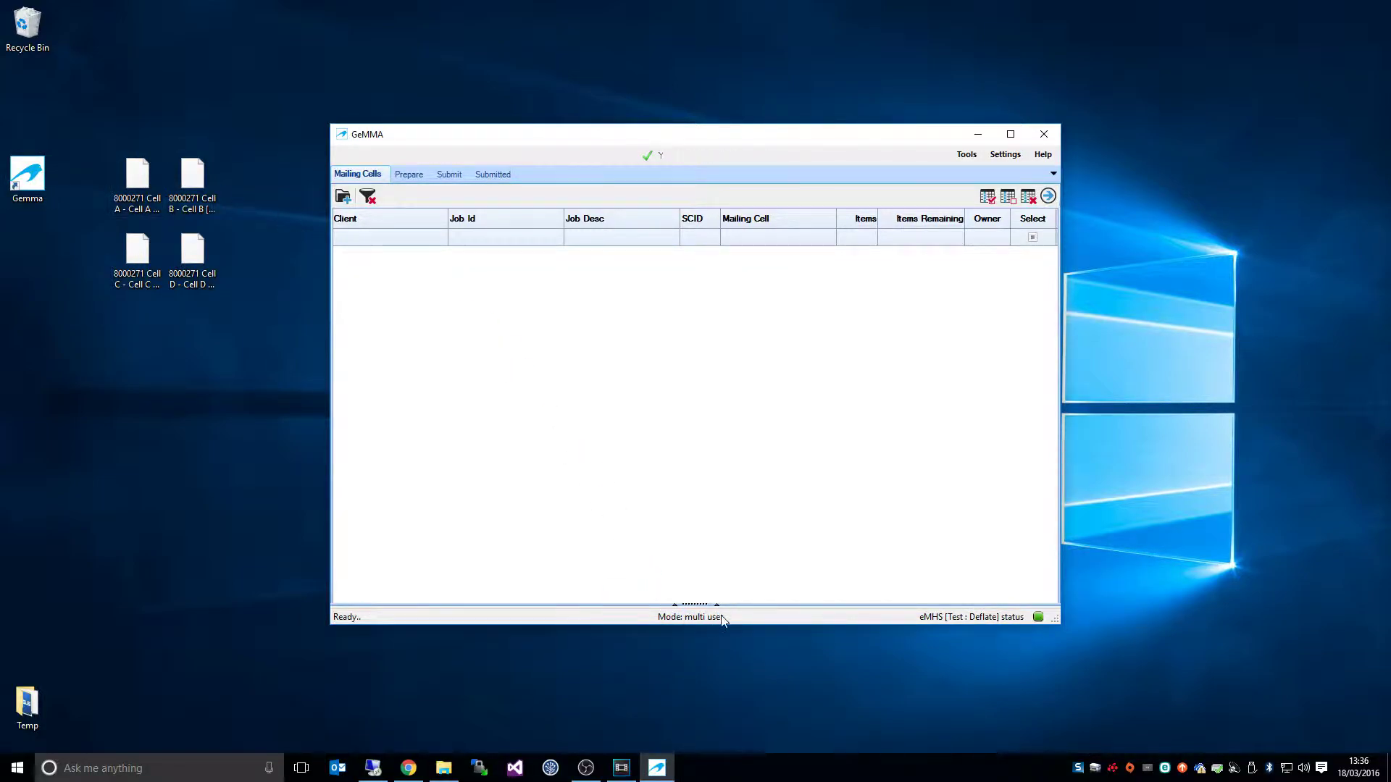
pyautogui.click(1042, 154)
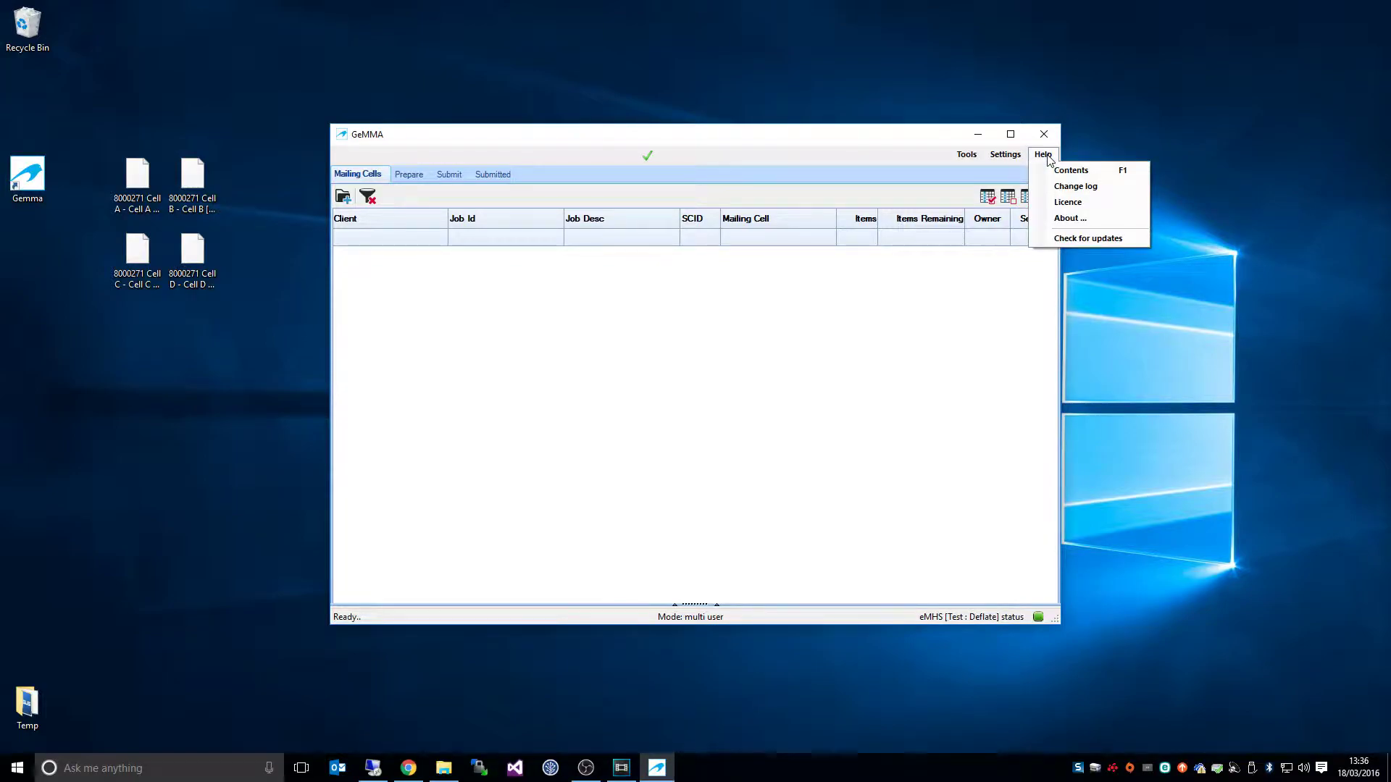
pyautogui.click(1073, 217)
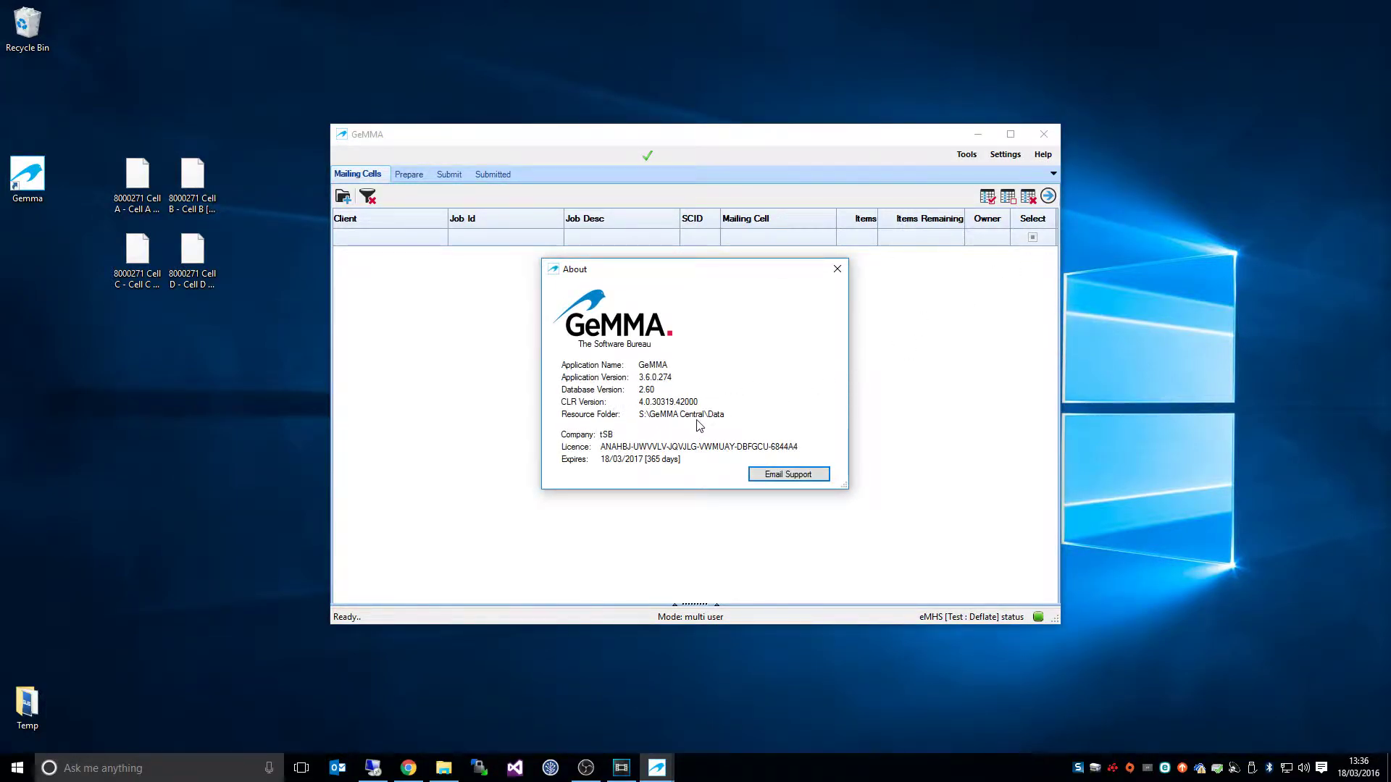
pyautogui.click(838, 270)
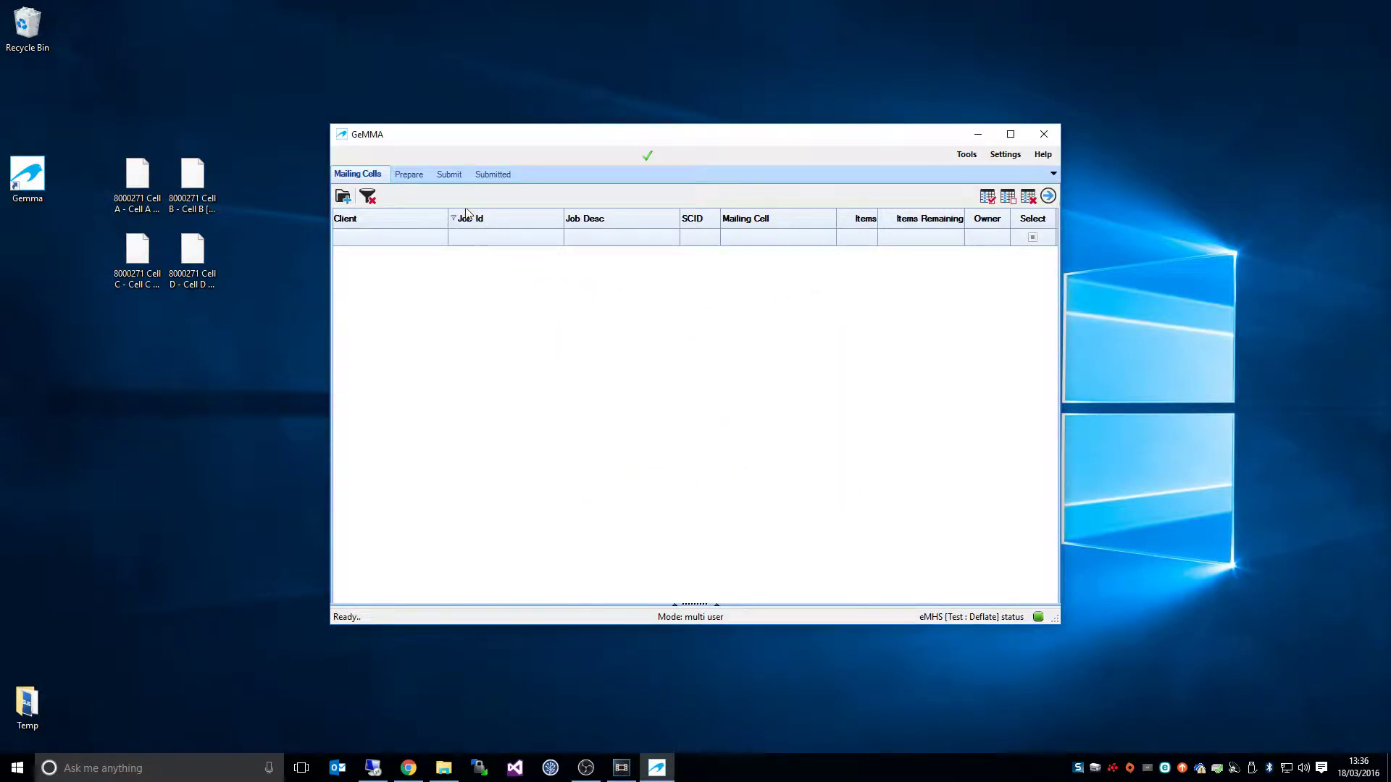
# Check that the prepared and submitted mailing cells are still listed in the shared installation, and close GeMMA
pyautogui.click(410, 175)
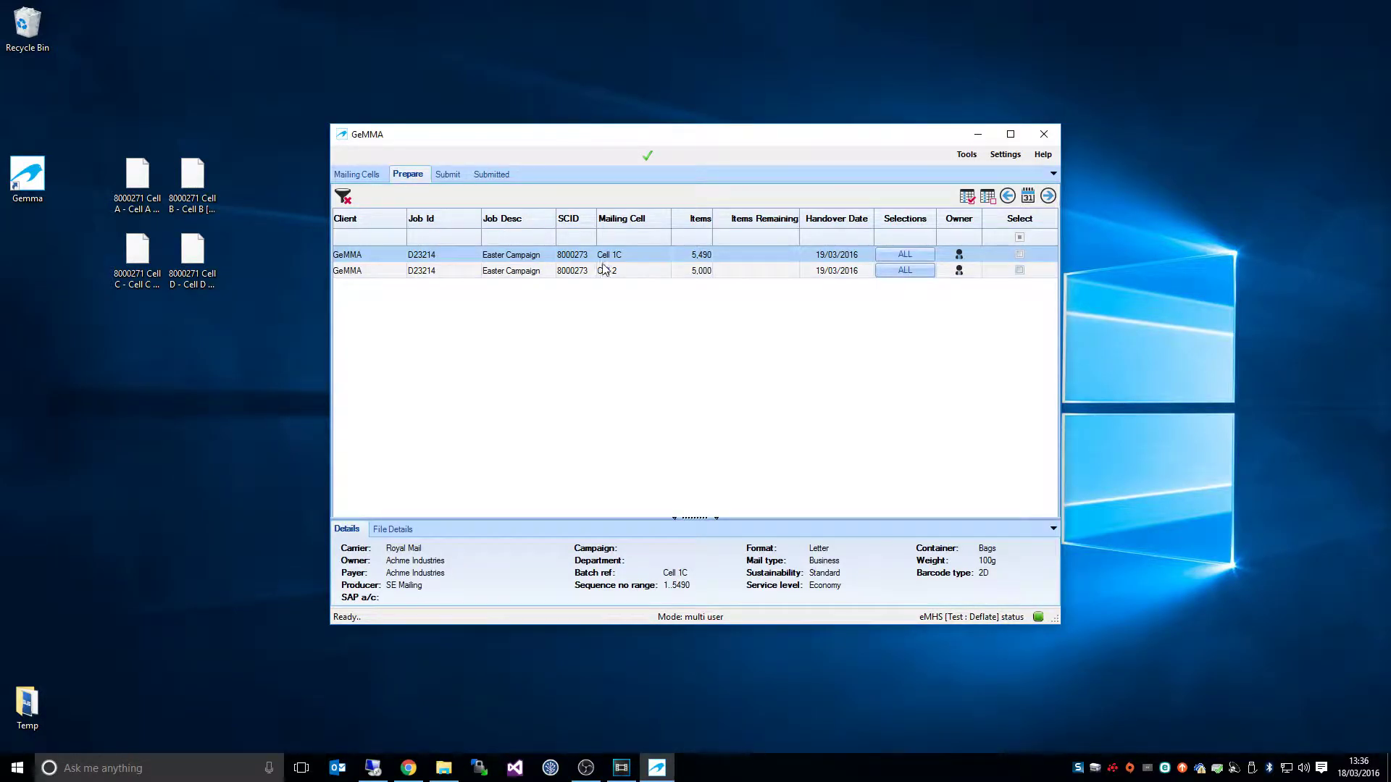
pyautogui.click(495, 176)
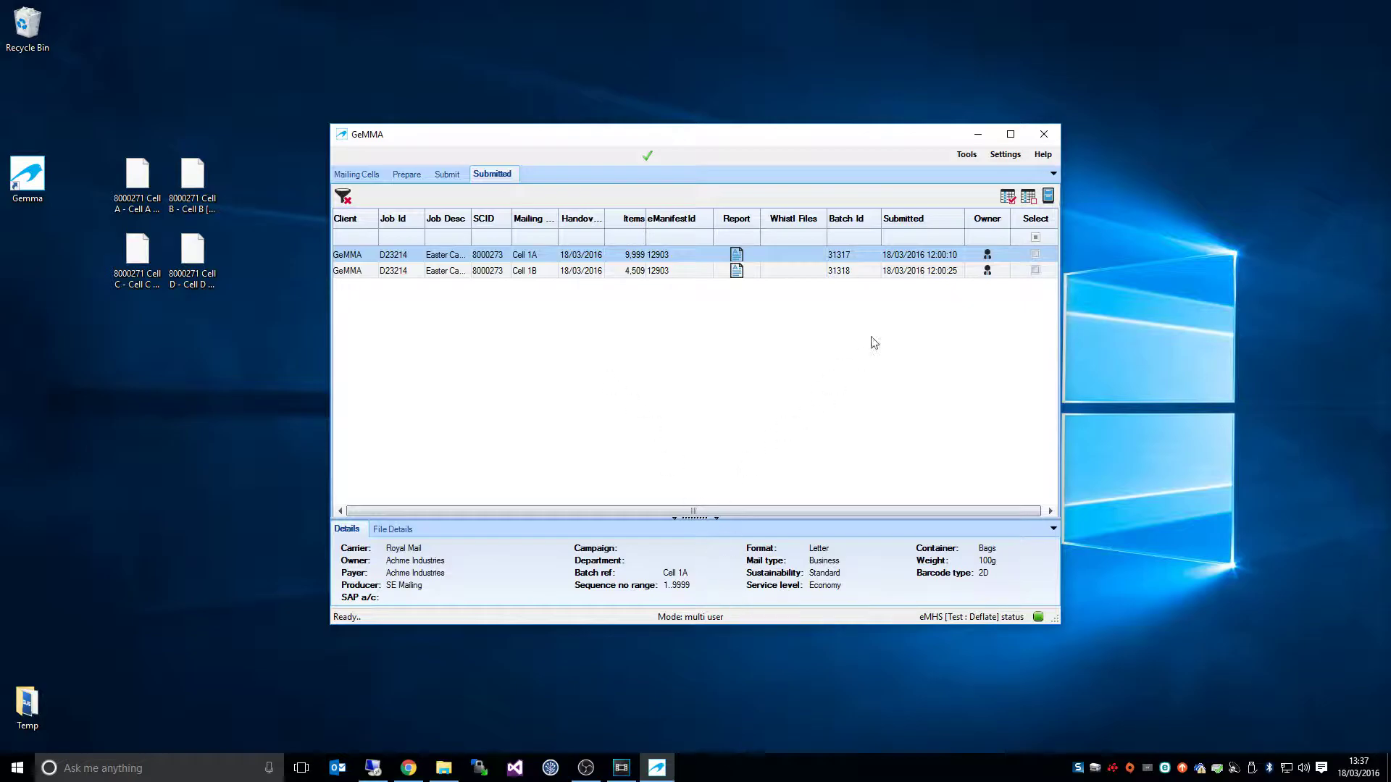
pyautogui.click(1044, 136)
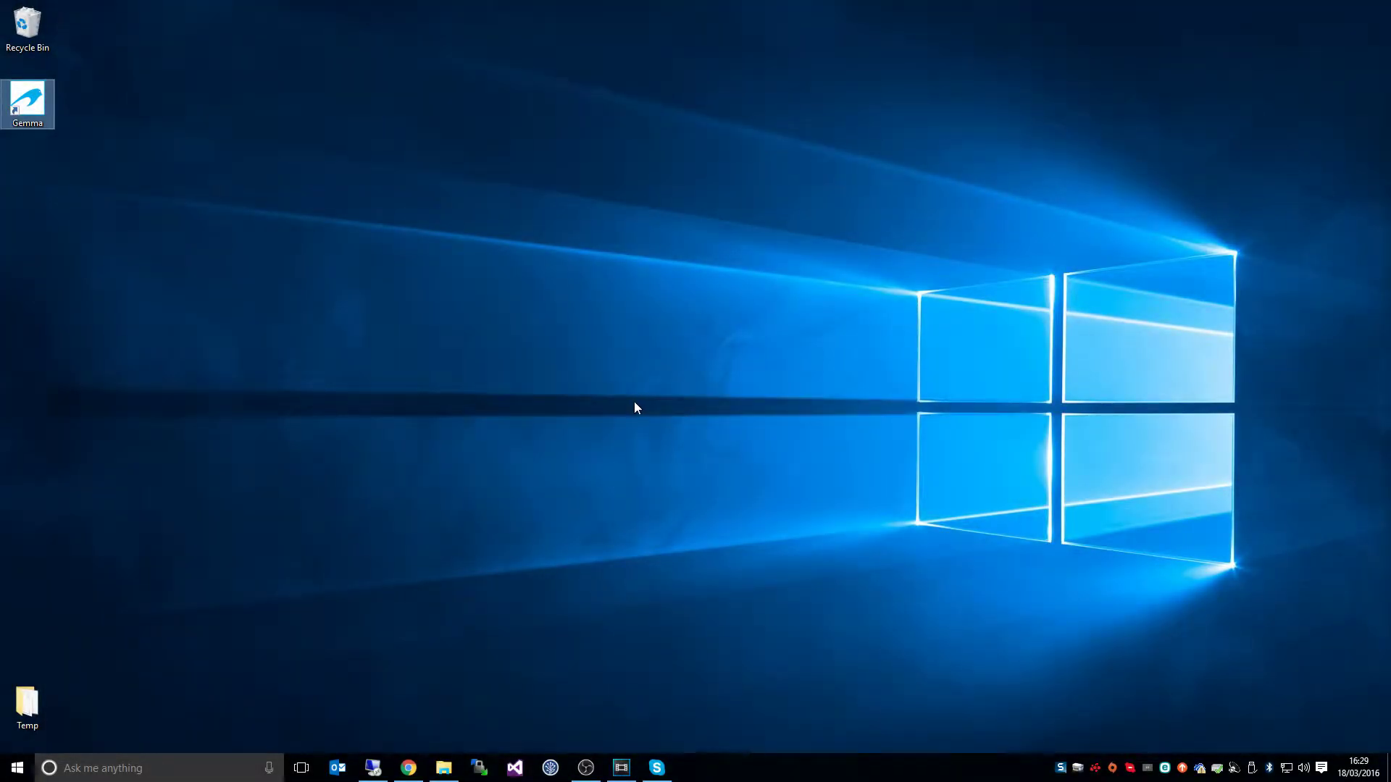
# On the second installation, check GeMMA's user mode and the resource folder in its About information, and close the program
pyautogui.click(500, 362)
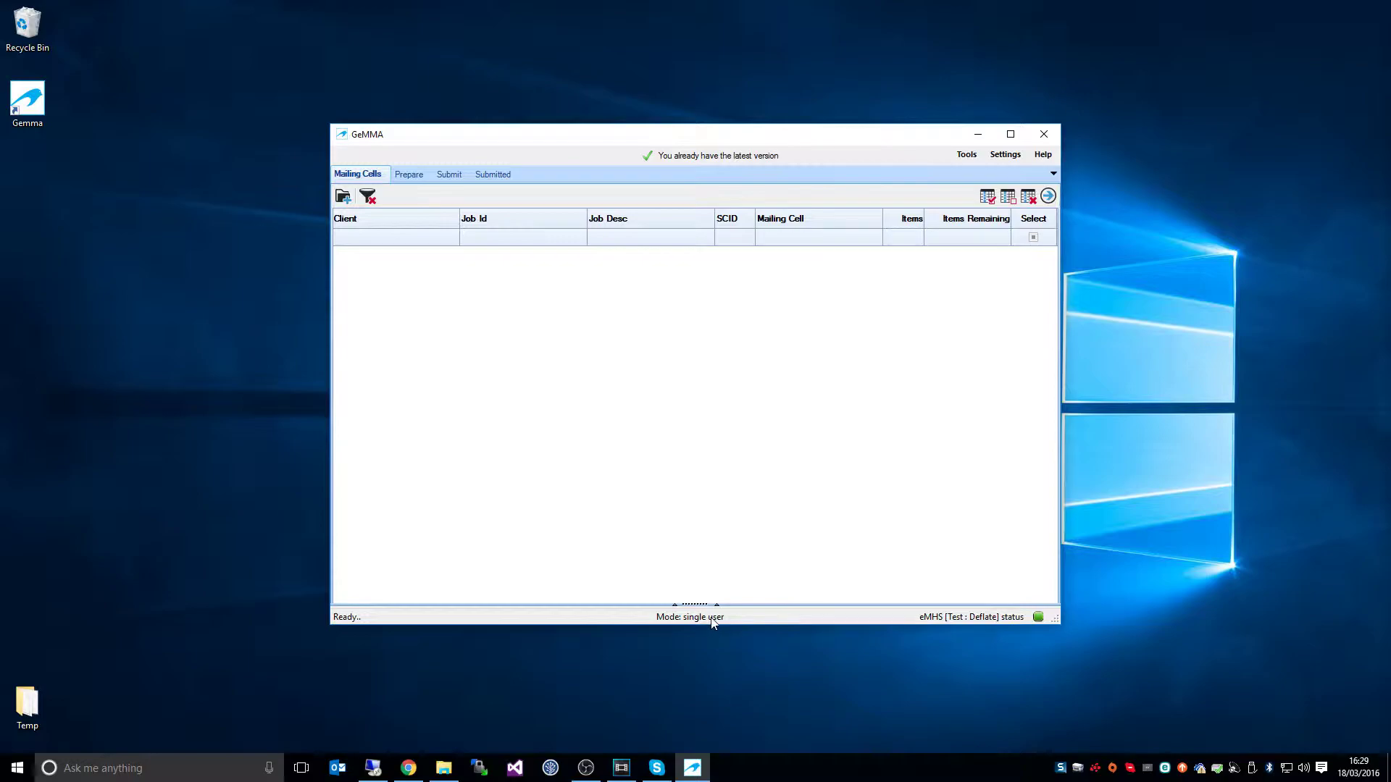
pyautogui.click(1048, 156)
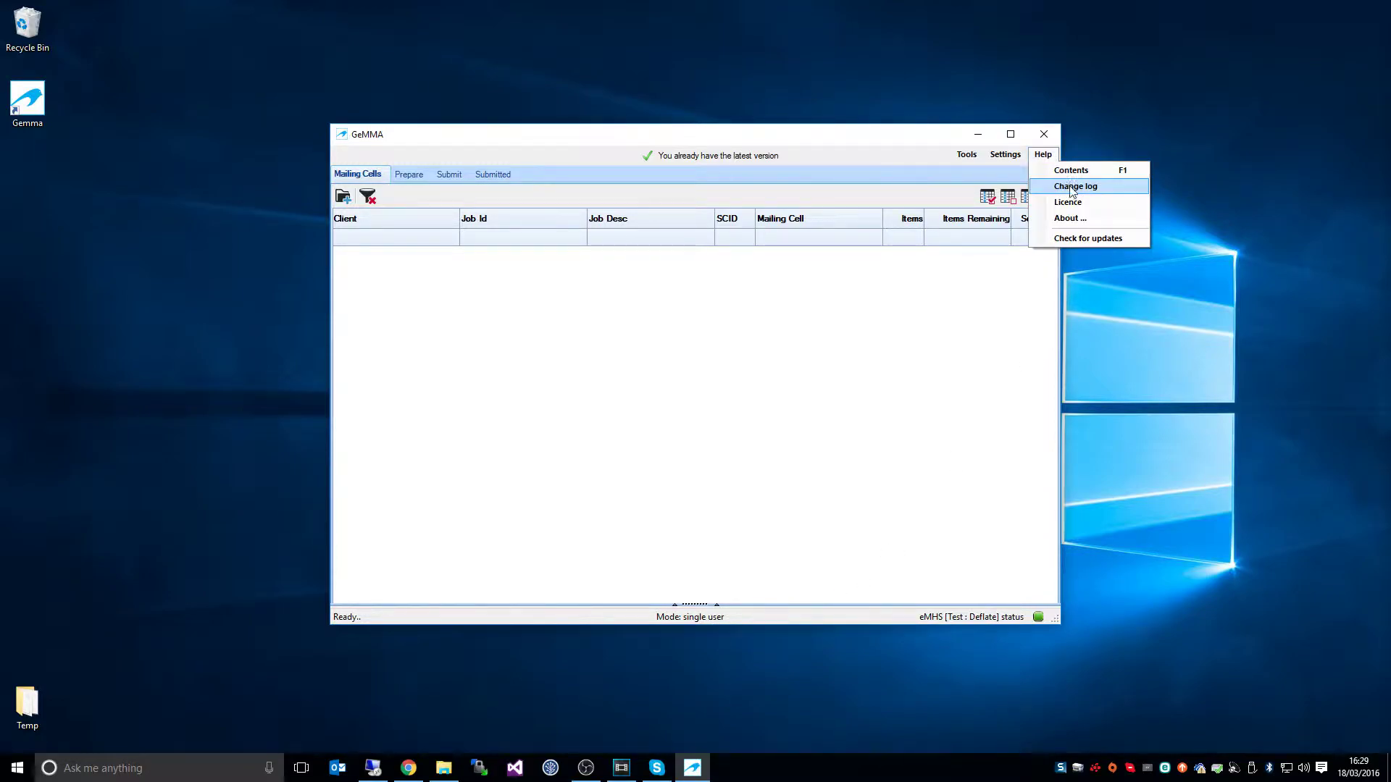
pyautogui.click(1078, 218)
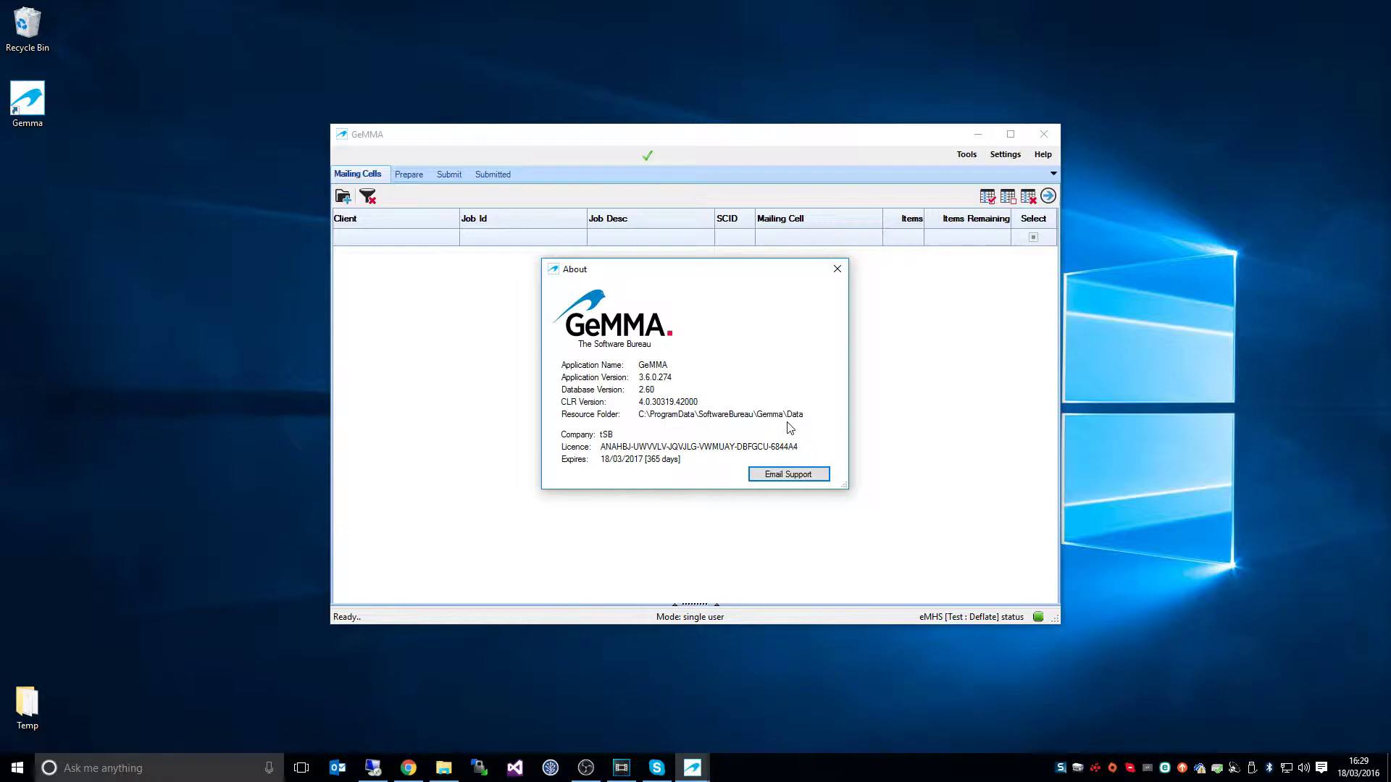
pyautogui.click(837, 269)
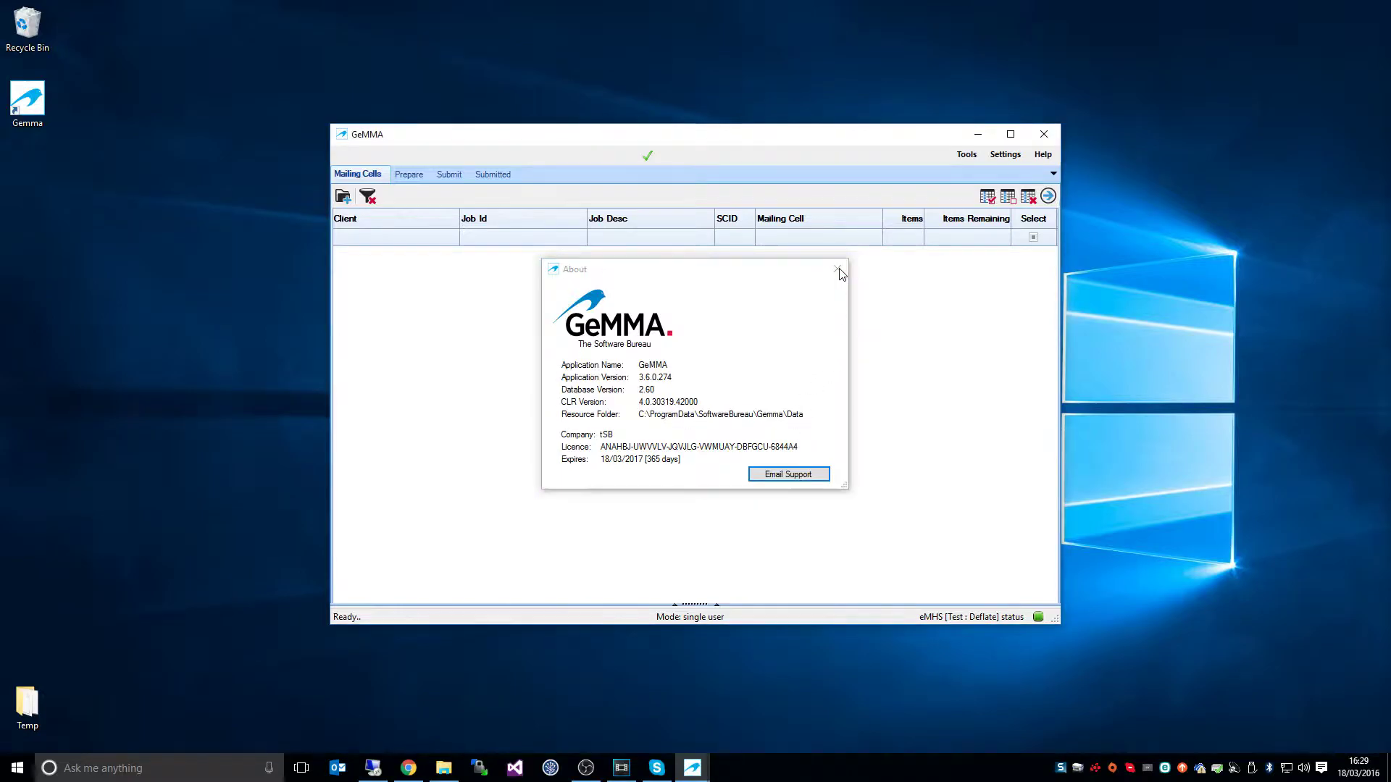
pyautogui.click(1043, 142)
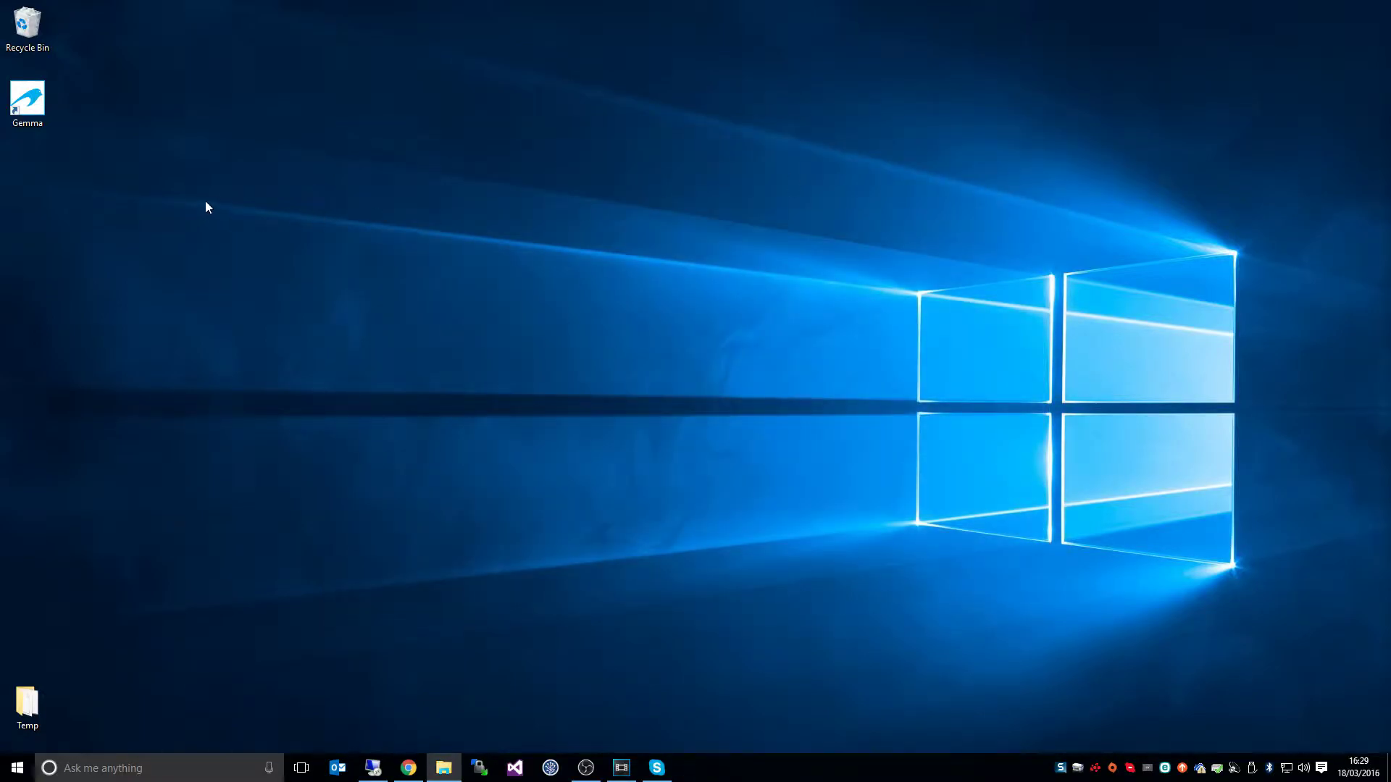
# Launch GemmaCentral.exe from the second installation's program folder, reached through the Gemma shortcut's file location
pyautogui.rightClick(21, 94)
pyautogui.click(122, 160)
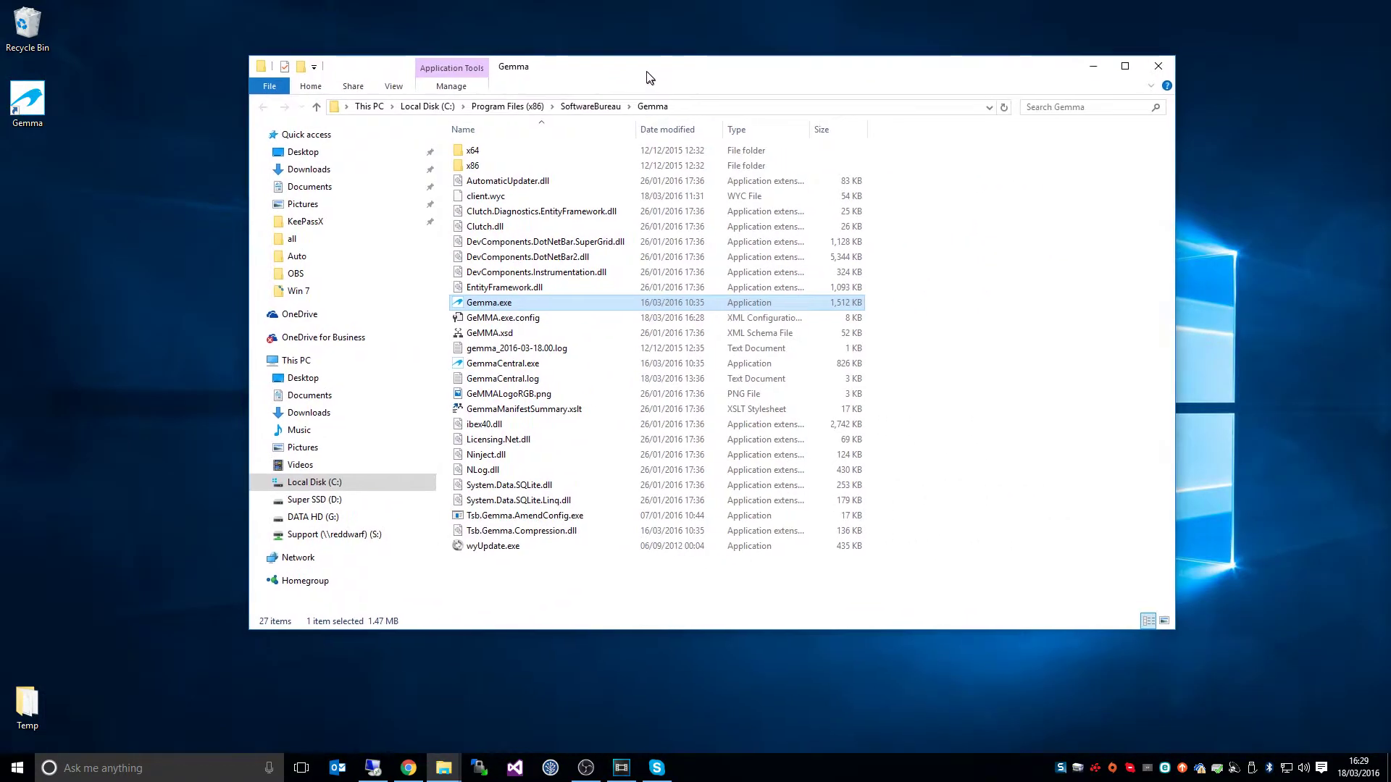
pyautogui.doubleClick(523, 386)
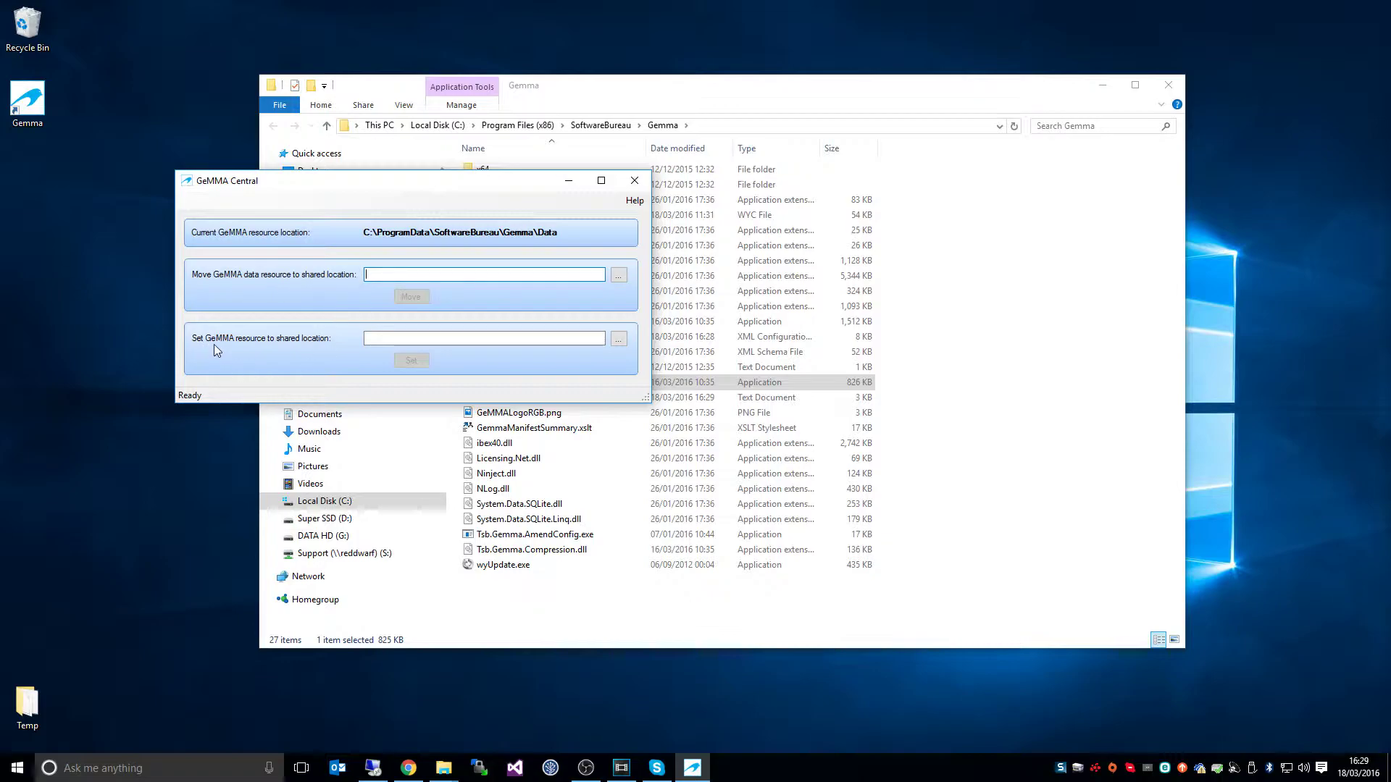
# Set the GeMMA resource to the shared location S:\GeMMA Central\Data by choosing the GeMMA Central folder on the Support (S:) drive
pyautogui.click(619, 339)
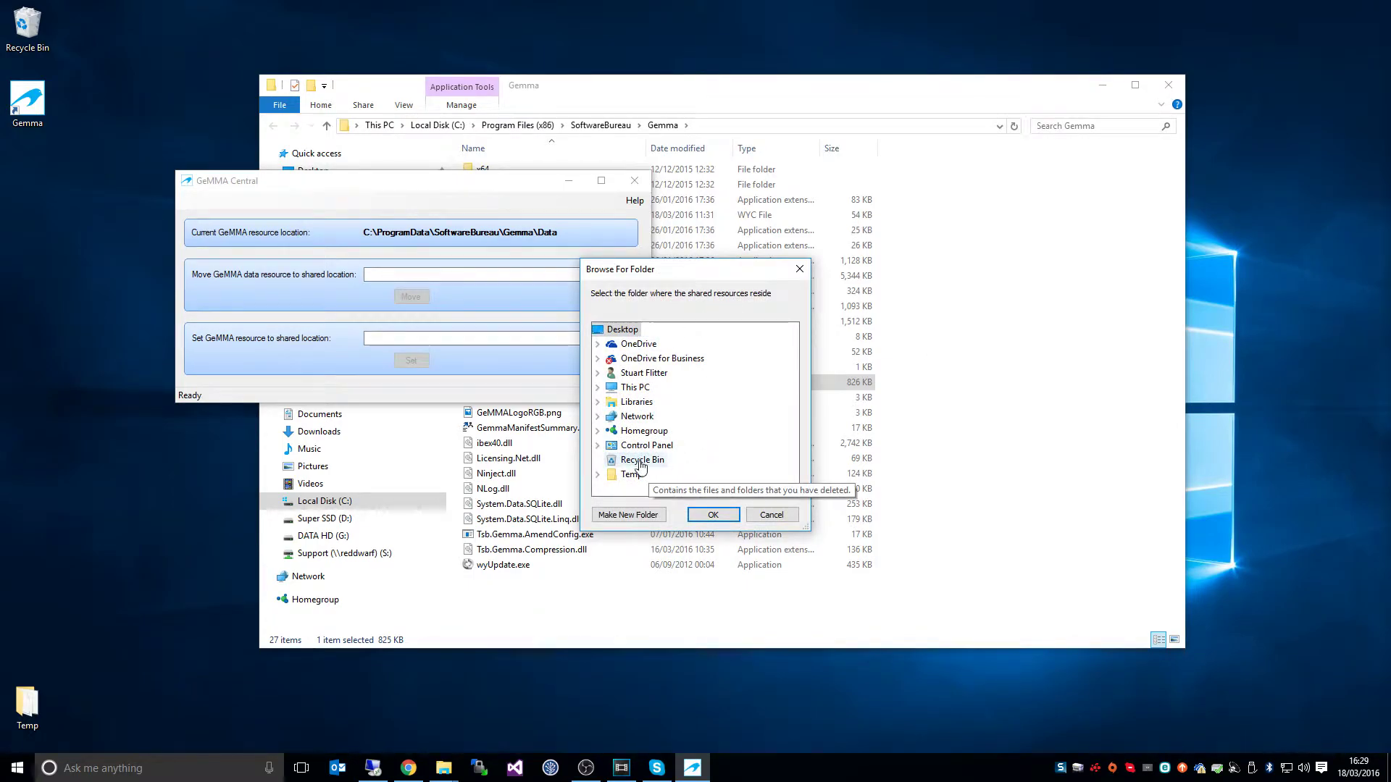
pyautogui.click(597, 388)
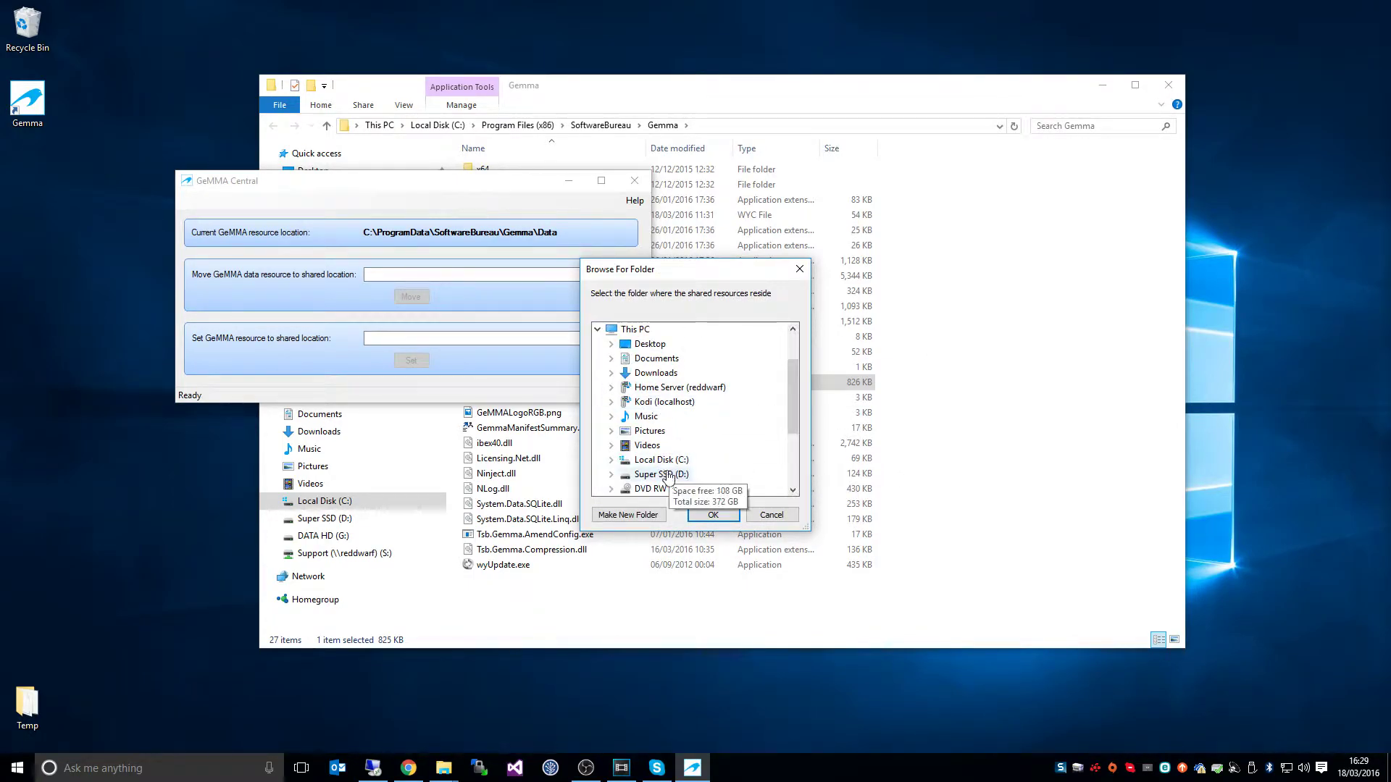
pyautogui.moveTo(794, 419); pyautogui.dragTo(793, 468)
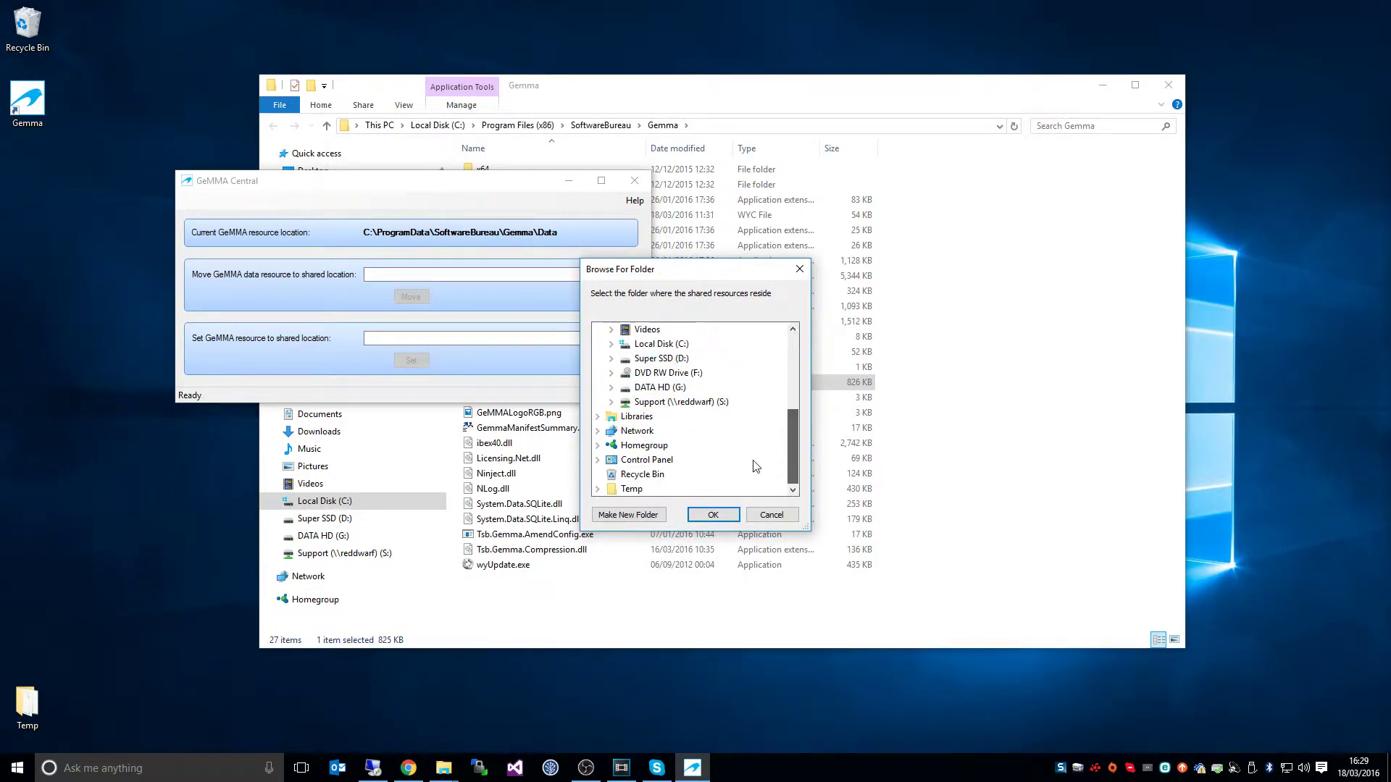
pyautogui.click(611, 402)
pyautogui.click(684, 393)
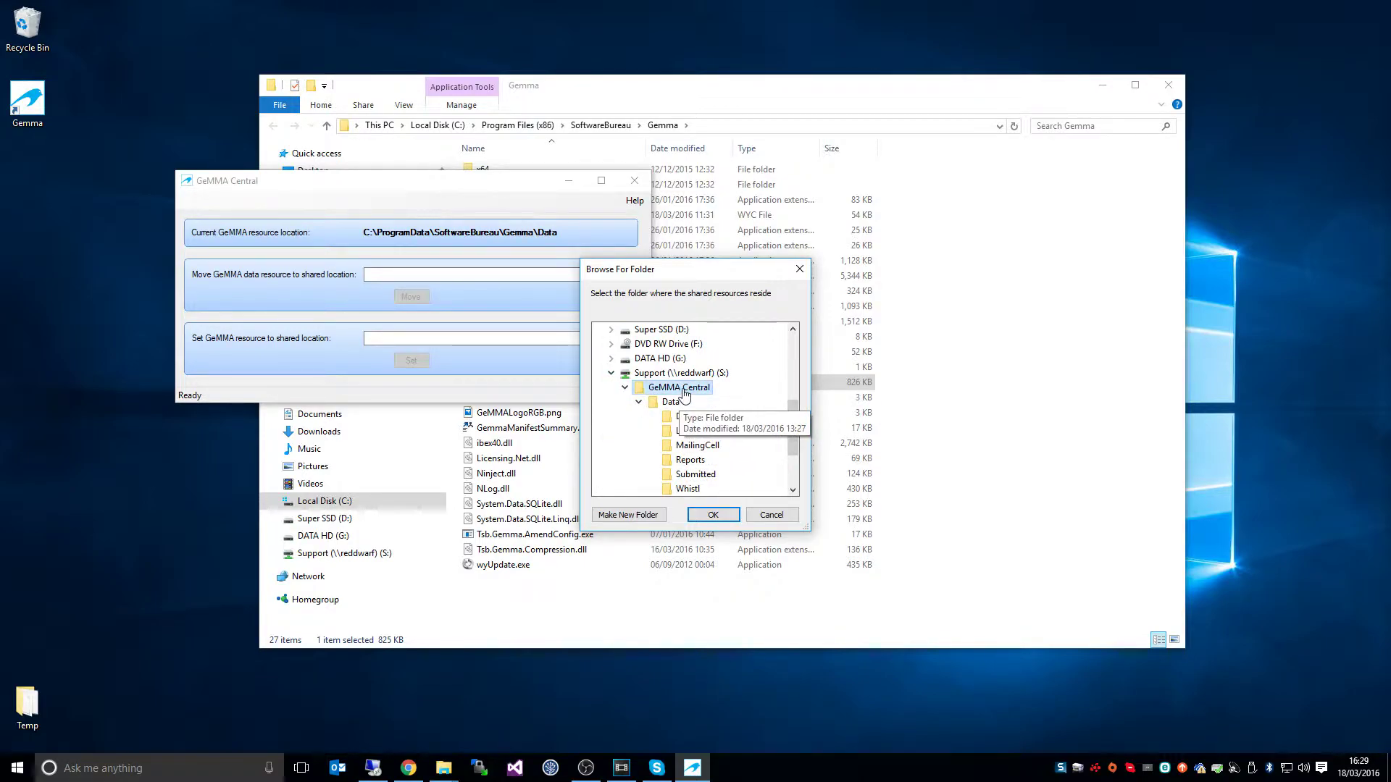
pyautogui.click(714, 515)
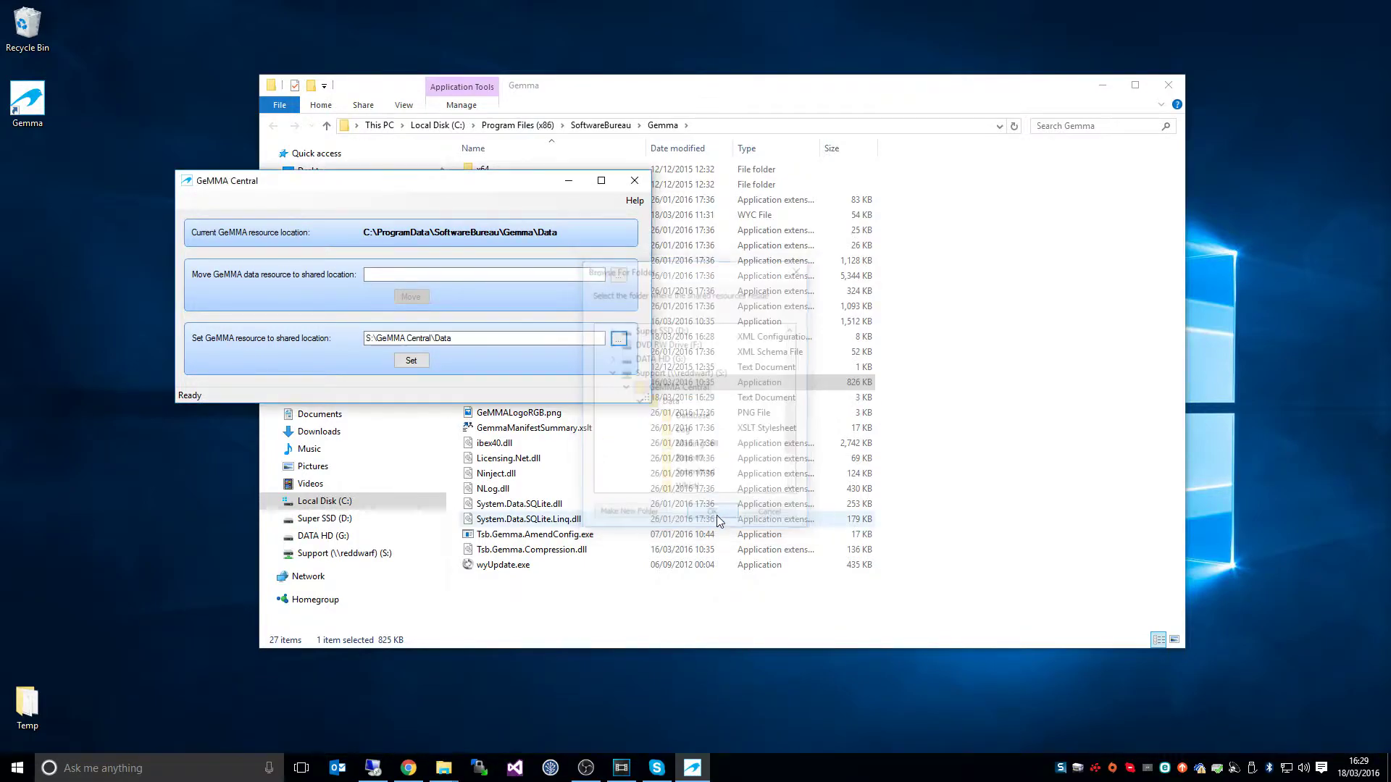
pyautogui.click(411, 361)
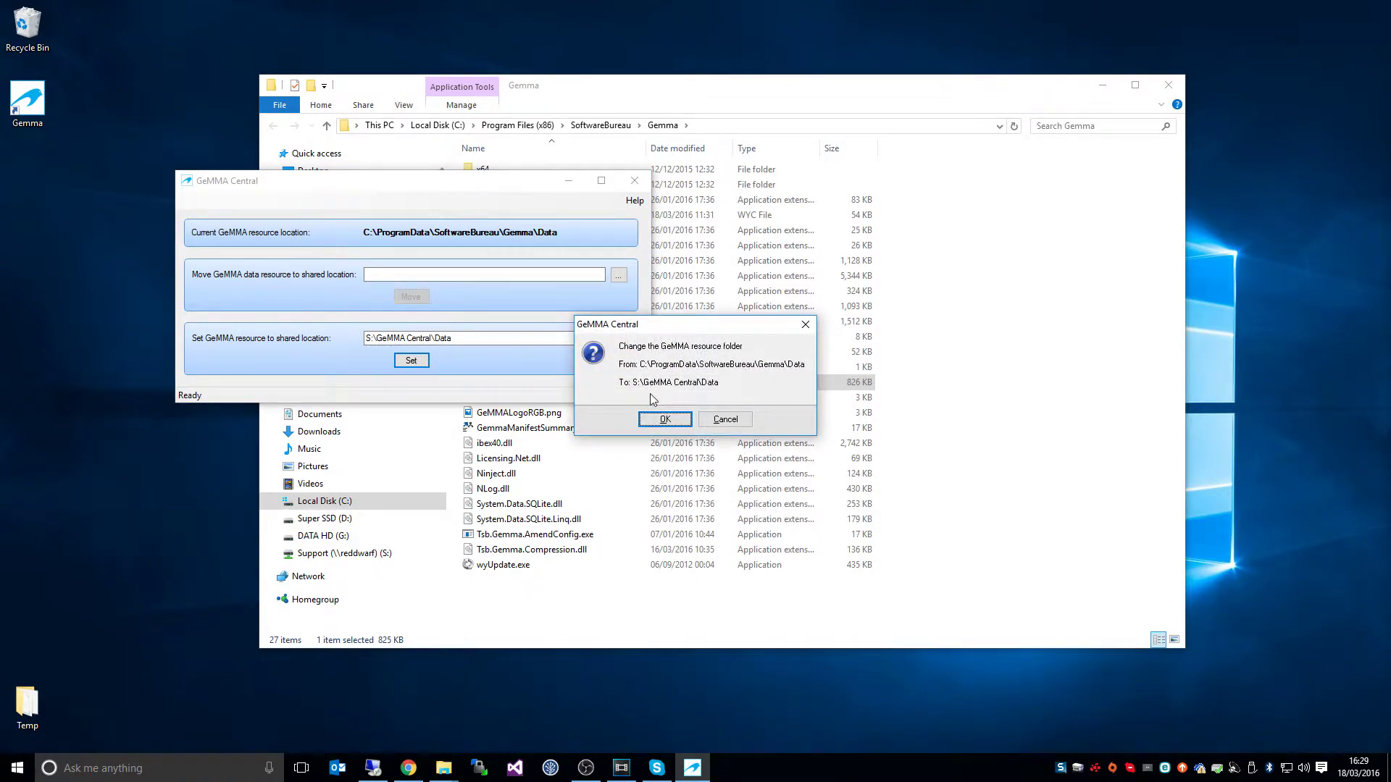
pyautogui.click(665, 420)
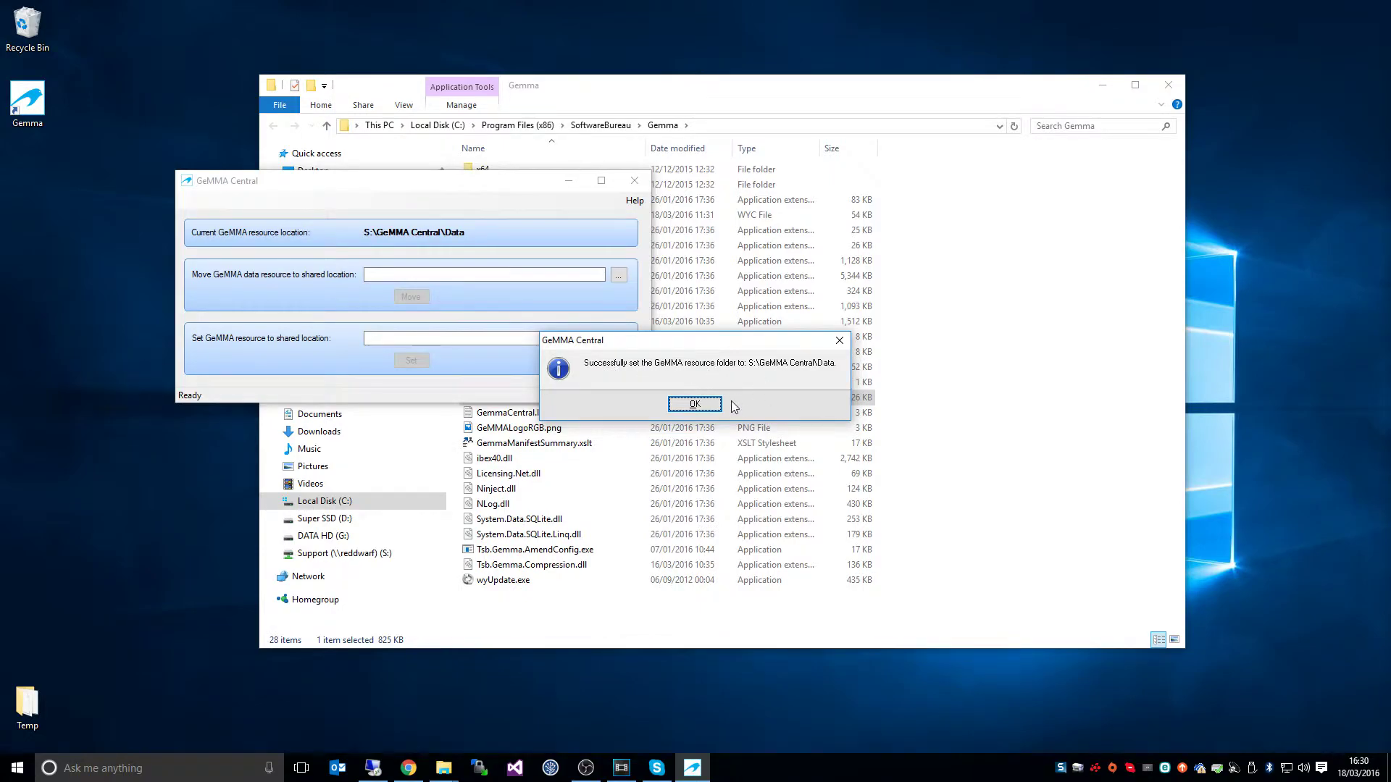
# Dismiss the message about the newly set resource folder and close GeMMA Central
pyautogui.click(704, 405)
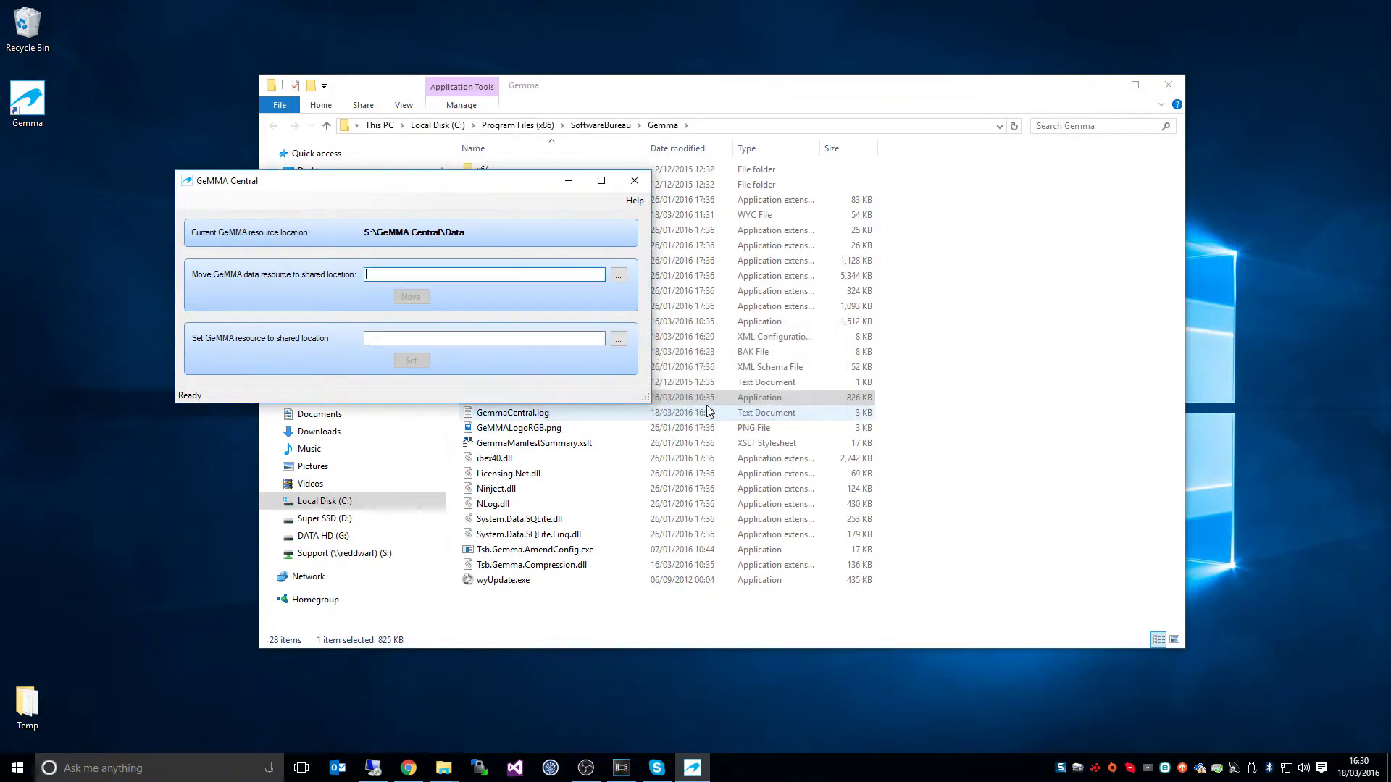
pyautogui.click(634, 182)
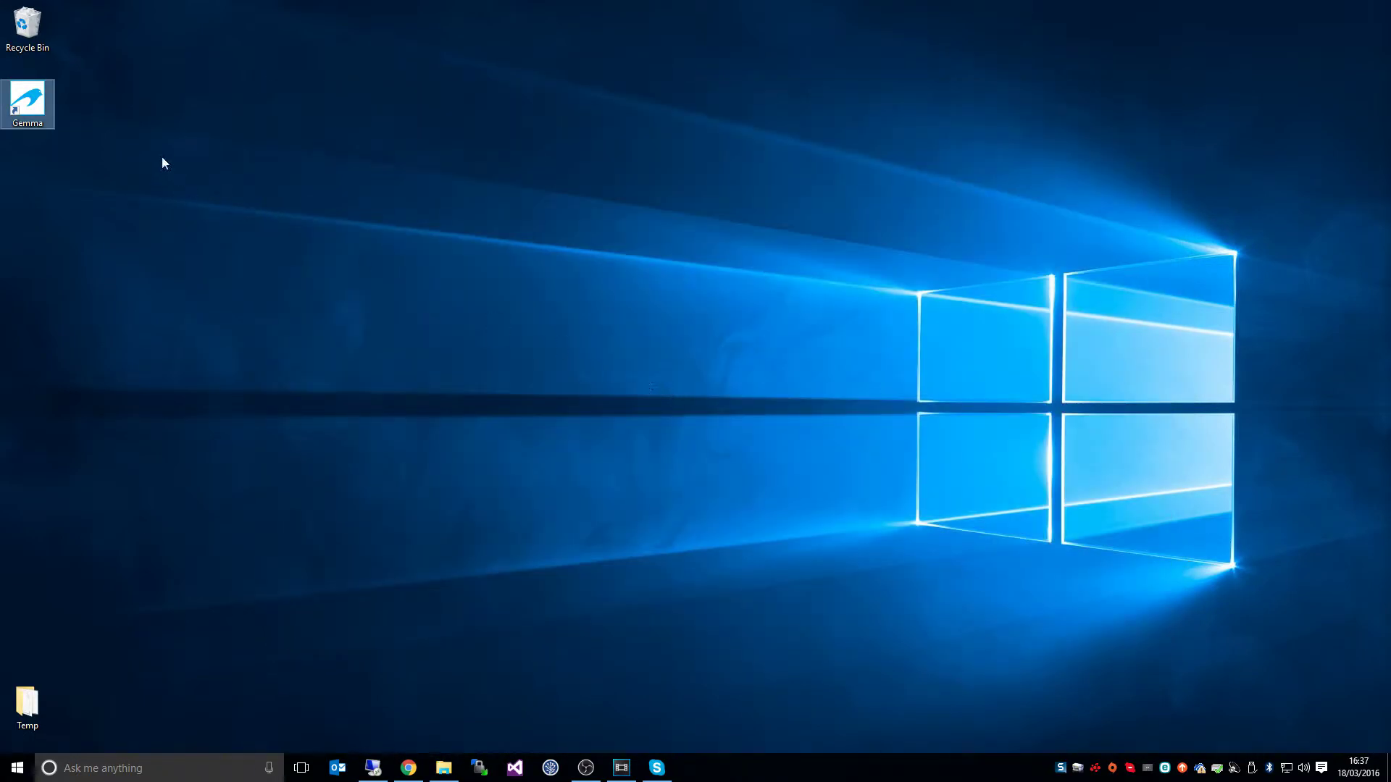
# Launch GeMMA on the second installation and check its user mode and the resource folder in its About information
pyautogui.press('Return')
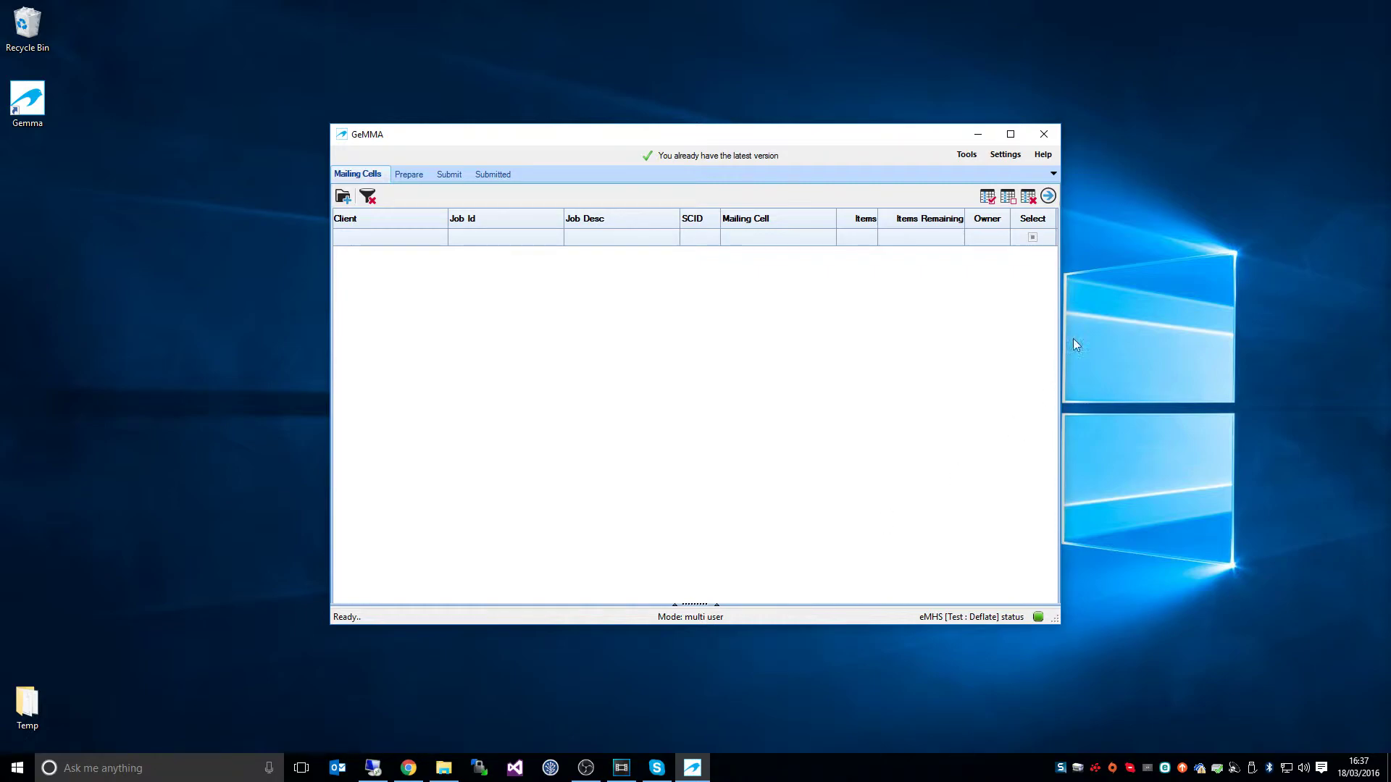
pyautogui.click(1046, 156)
pyautogui.click(1069, 219)
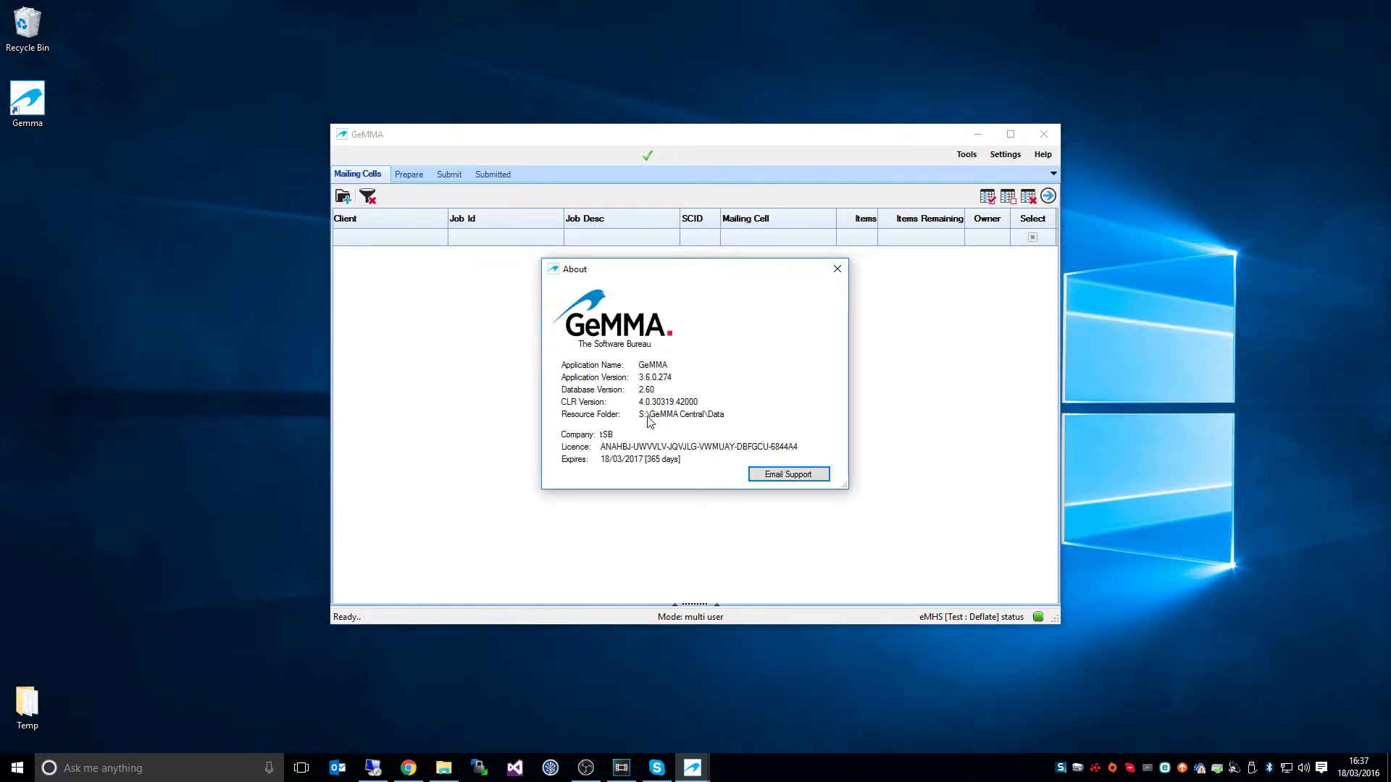
pyautogui.click(837, 269)
# Review the mailing cells in the Prepare, Submit and Submitted stages of the second installation, and close GeMMA
pyautogui.click(409, 176)
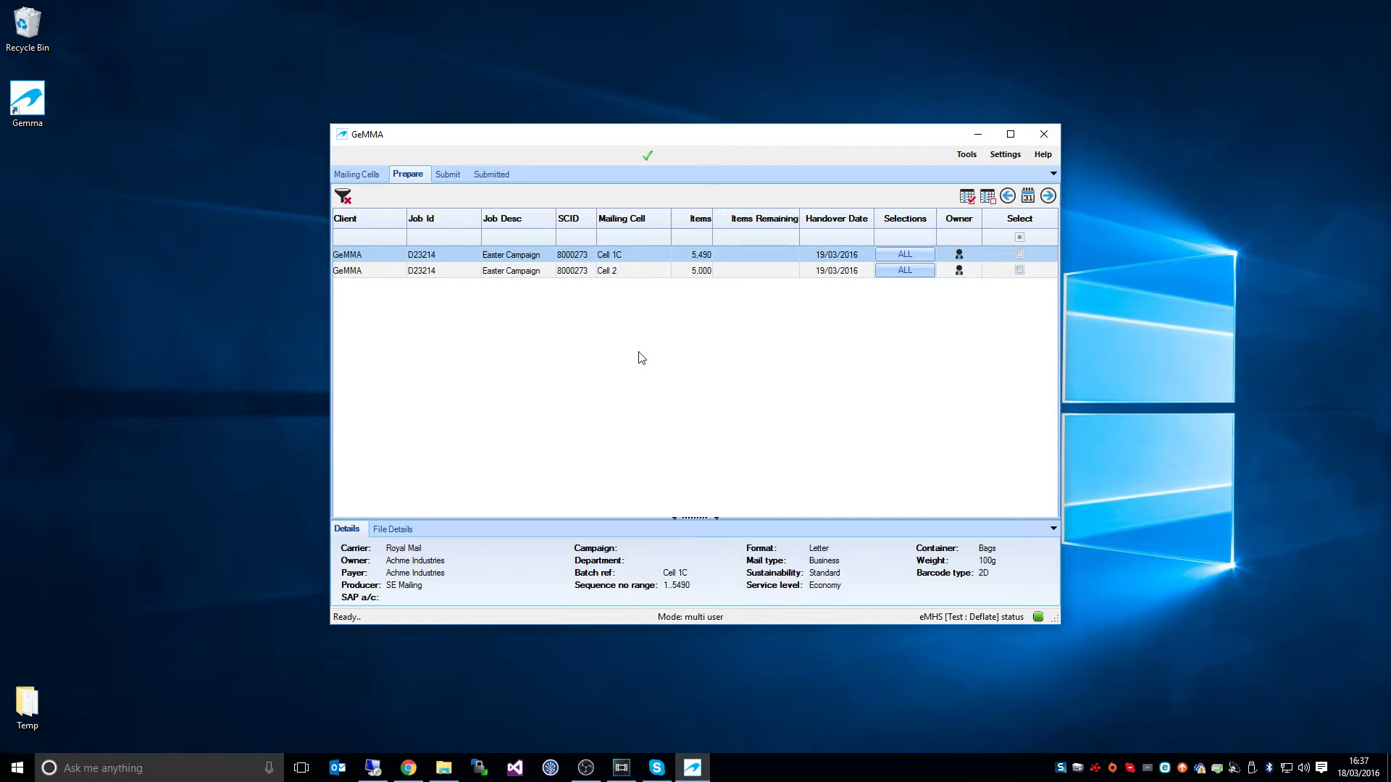
pyautogui.click(448, 175)
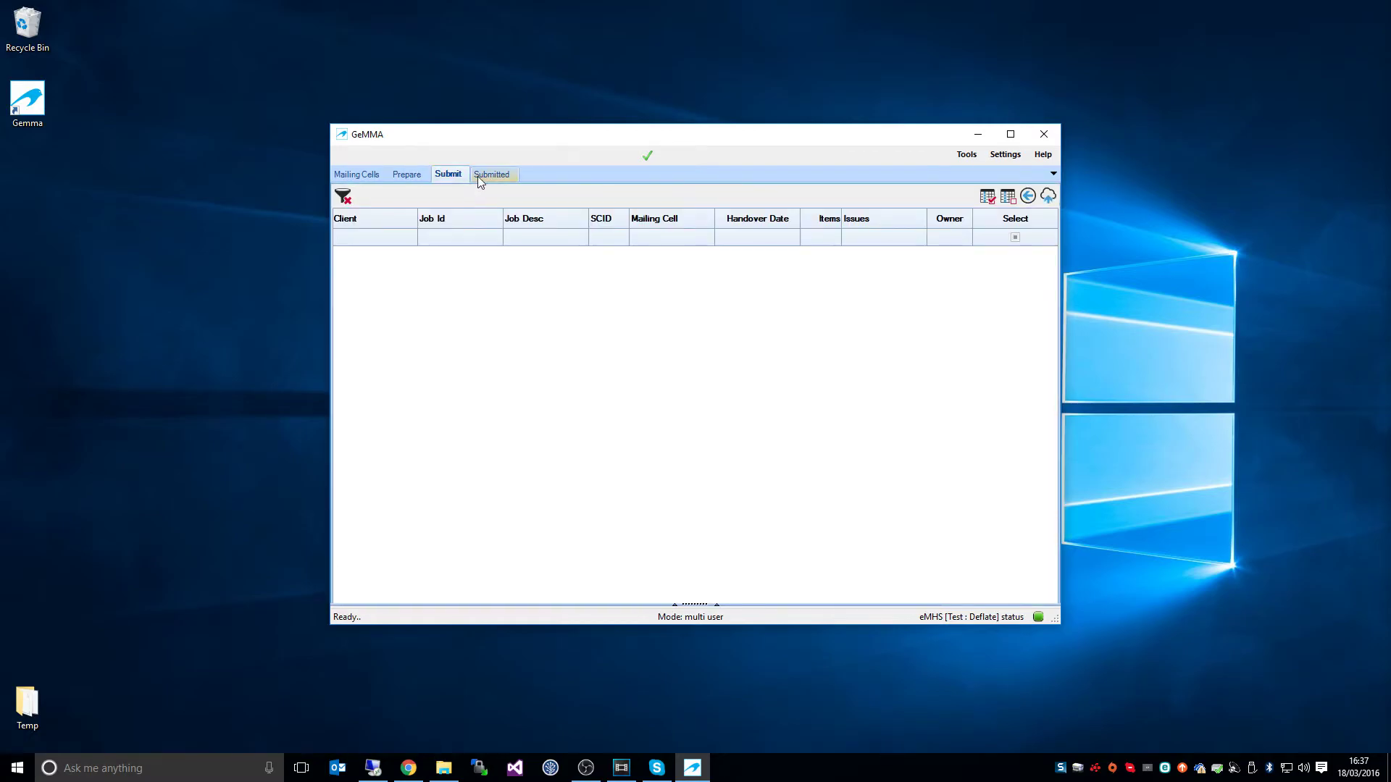
pyautogui.click(487, 176)
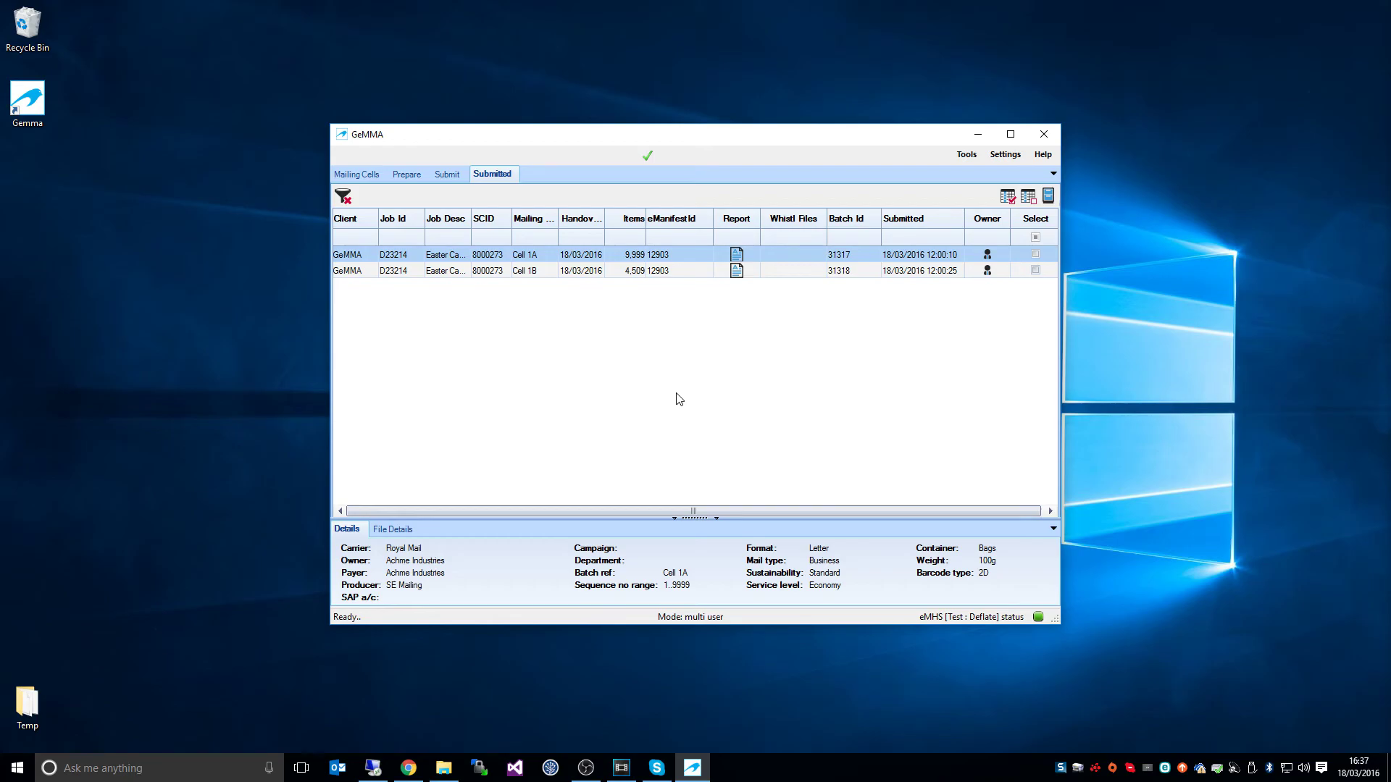
pyautogui.click(1043, 135)
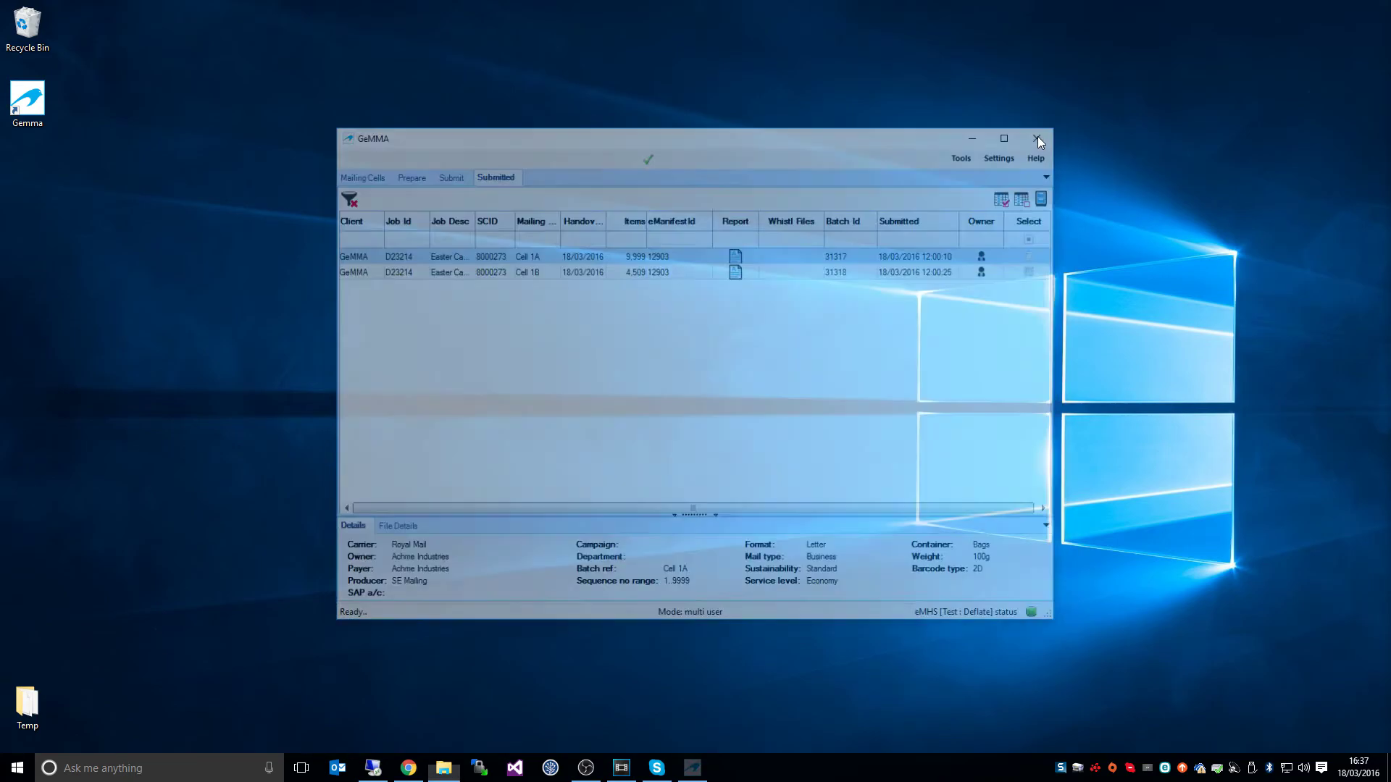